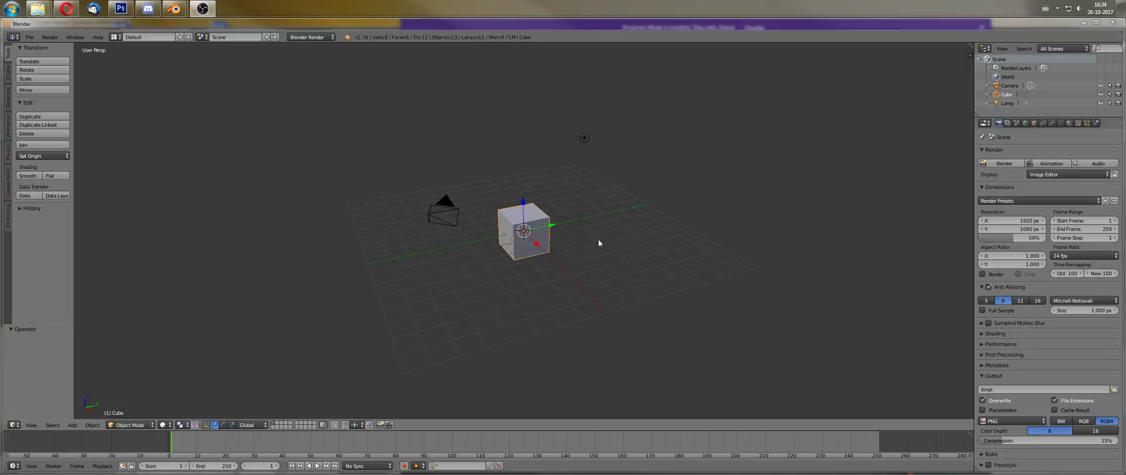
Select the cube rather than the lamp.
middle_drag(610, 258, 539, 274)
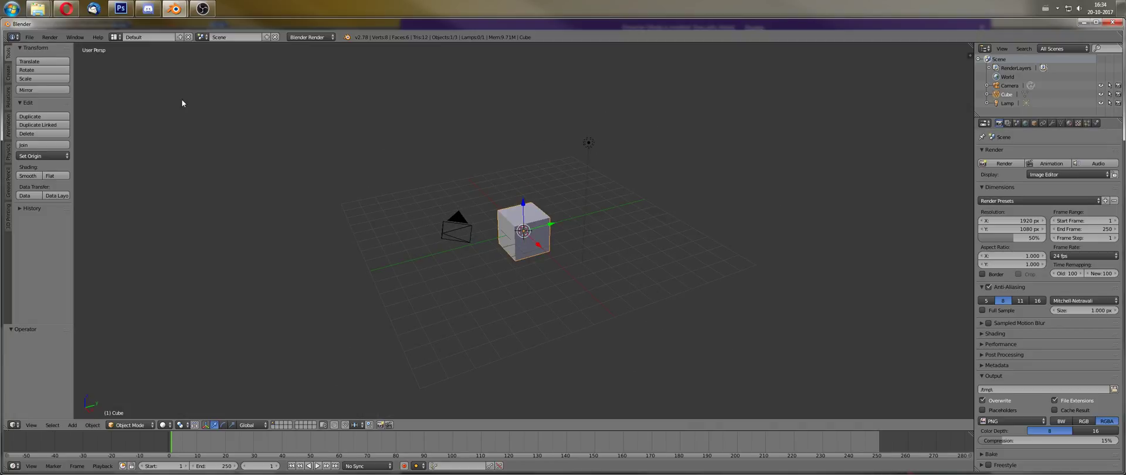
click(29, 37)
right_click(587, 136)
right_click(503, 247)
Duplicate the cube with Shift+D, keeping Cube.001 at the original's location.
scroll(535, 263, up, 4)
scroll(577, 291, up, 3)
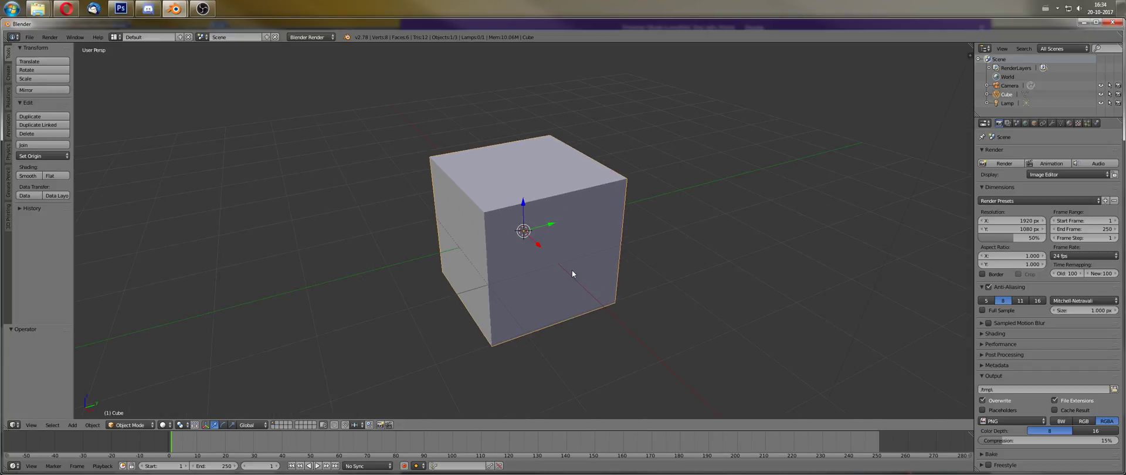
key(Tab)
key(Tab)
key(shift+d)
right_click(571, 280)
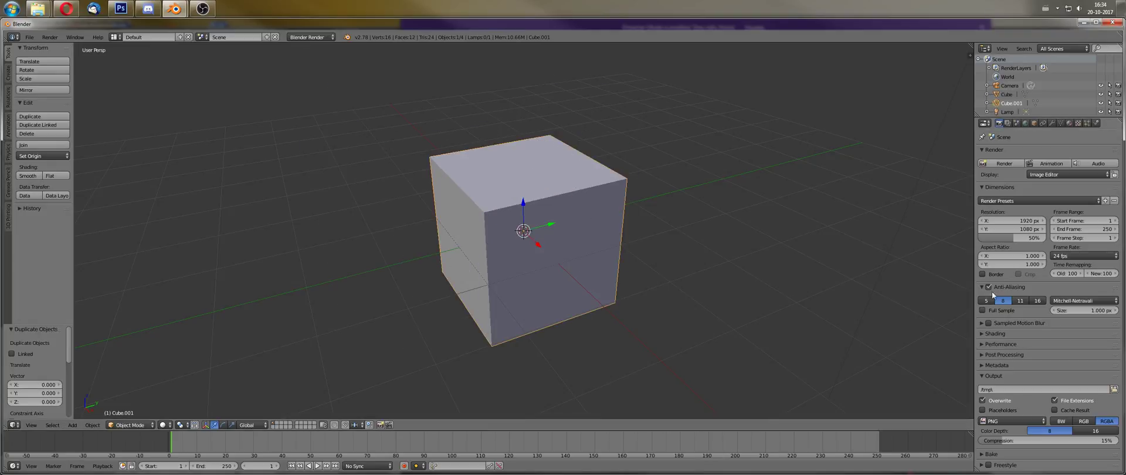
Show the viewport properties sidebar and enable Screencast Keys.
scroll(965, 312, down, 1)
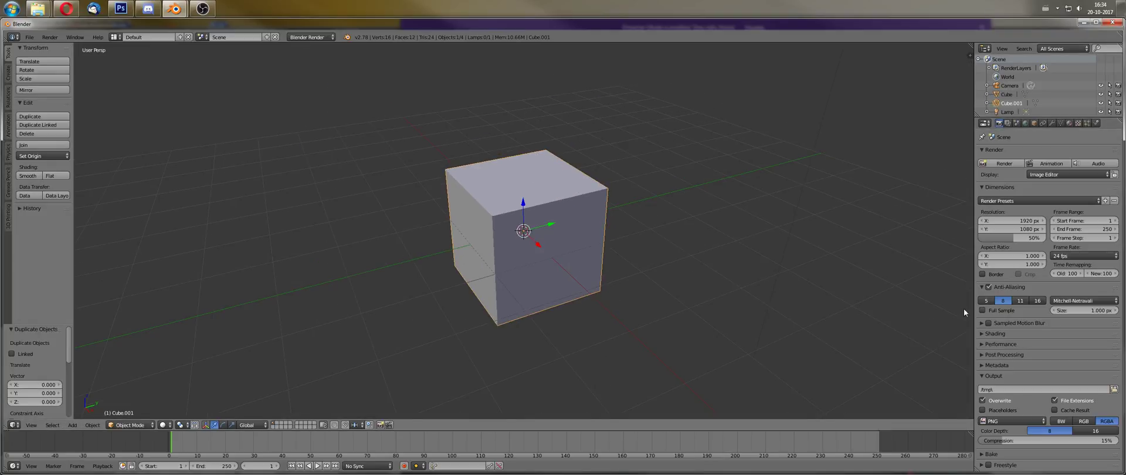
click(969, 55)
scroll(935, 329, down, 6)
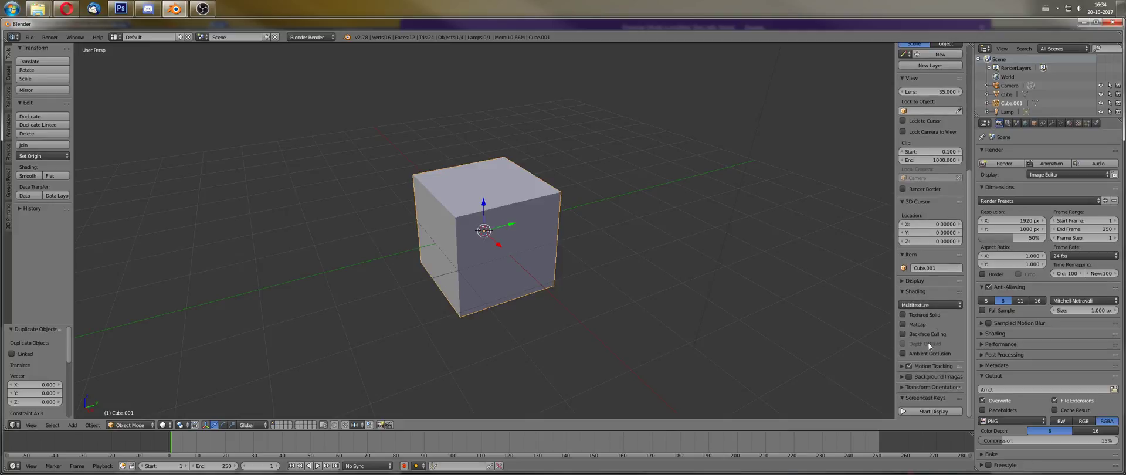
click(943, 412)
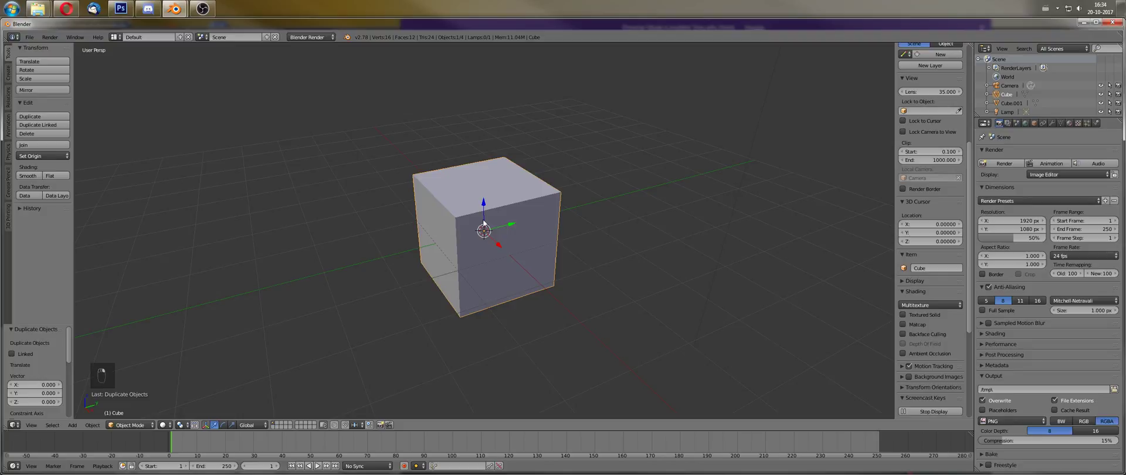
In Edit Mode, scale the duplicate's mesh down to about 0.937 inside the original.
key(Tab)
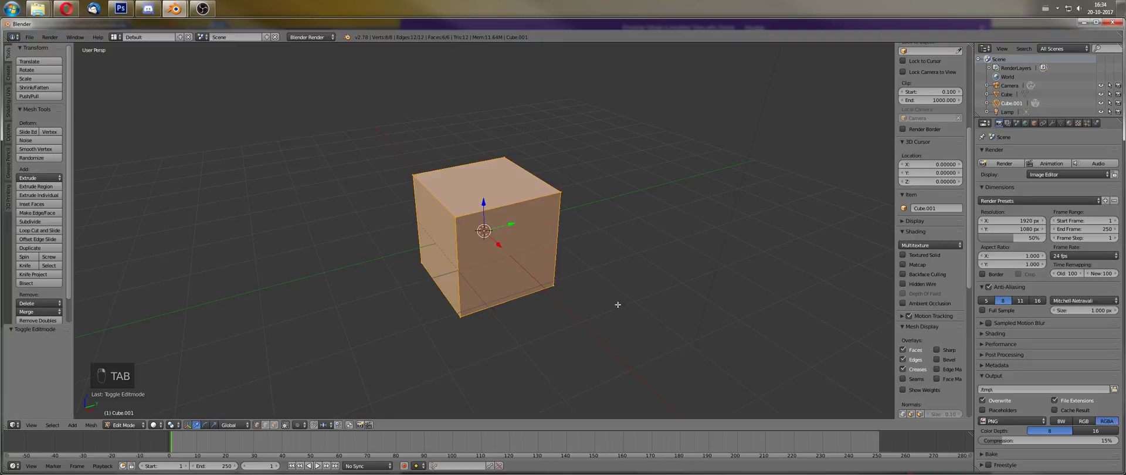
key(z)
key(s)
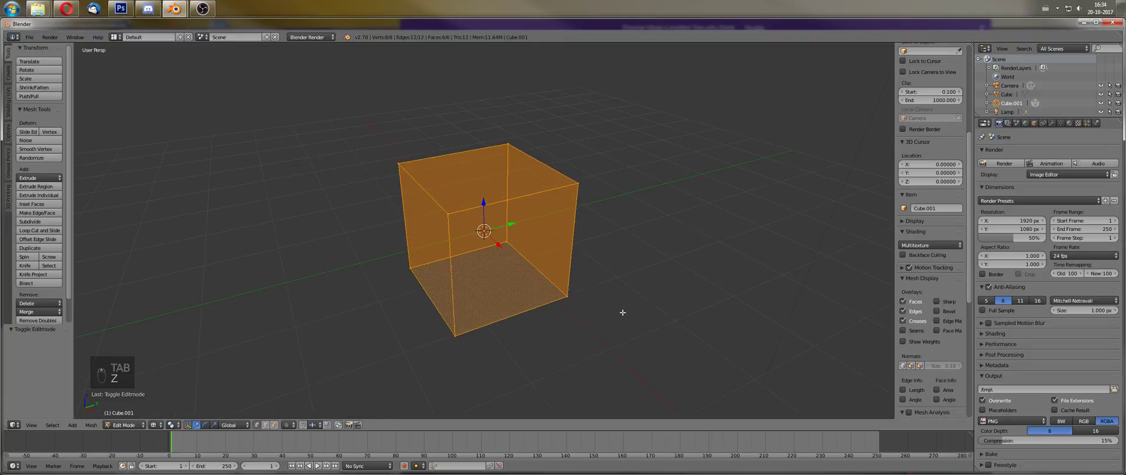
click(616, 310)
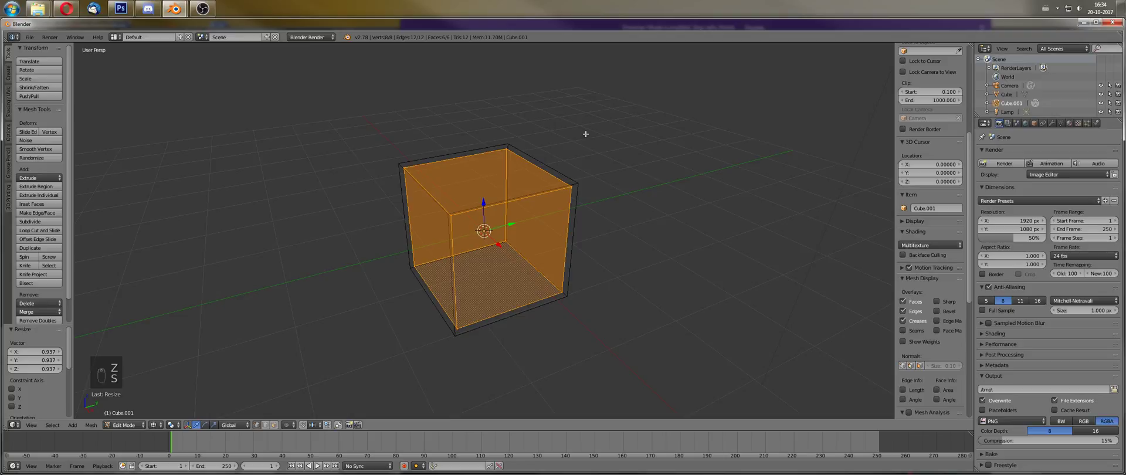
right_click(526, 146)
key(Tab)
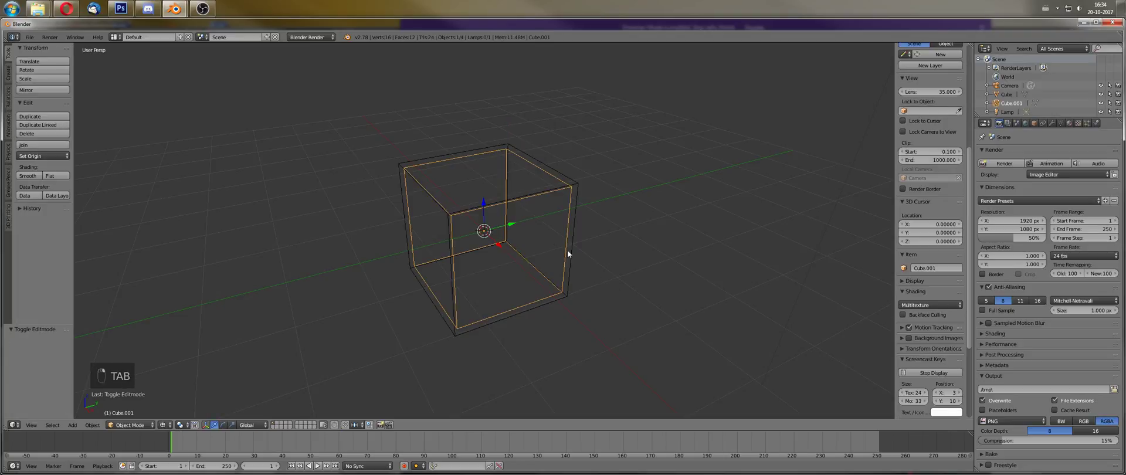
Set viewport shading to Texture with Shadeless enabled.
click(164, 424)
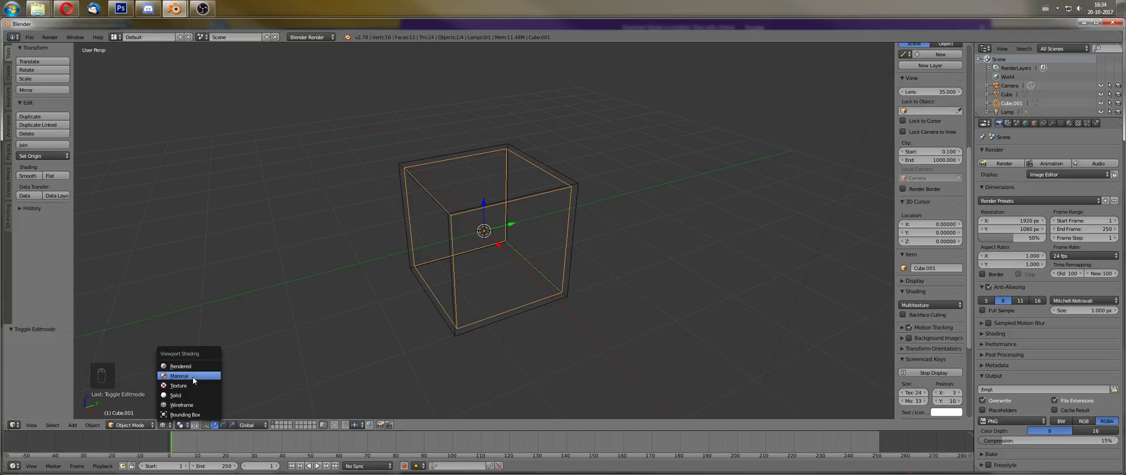
click(179, 386)
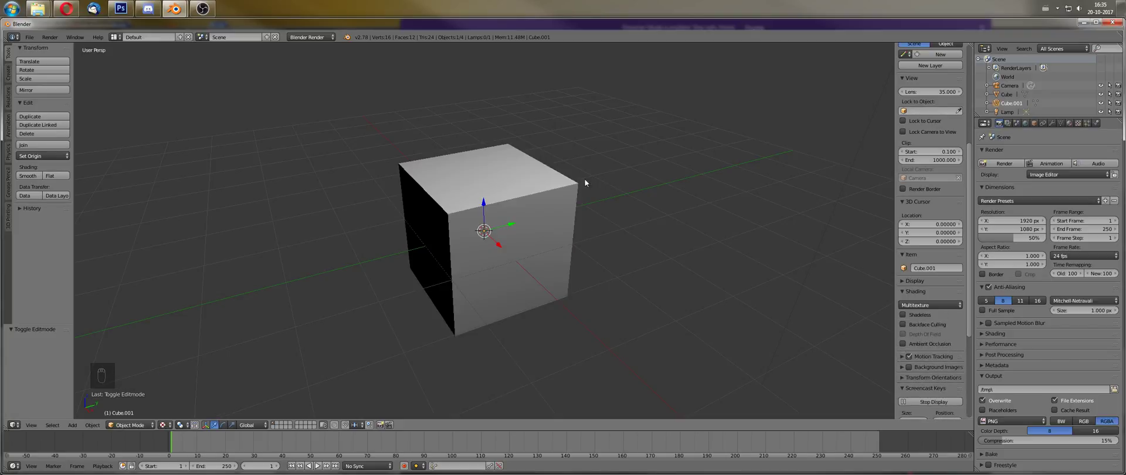
middle_drag(552, 248, 537, 264)
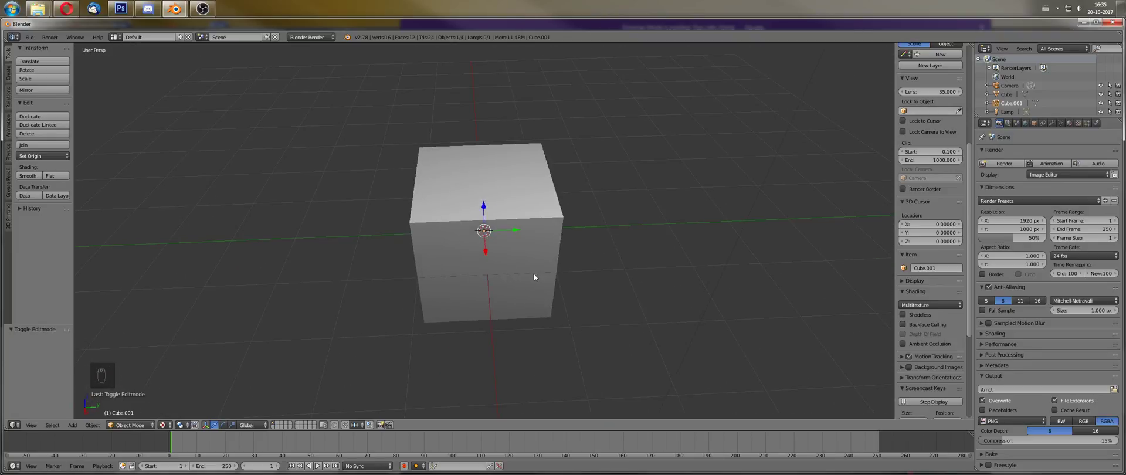
middle_drag(582, 291, 593, 286)
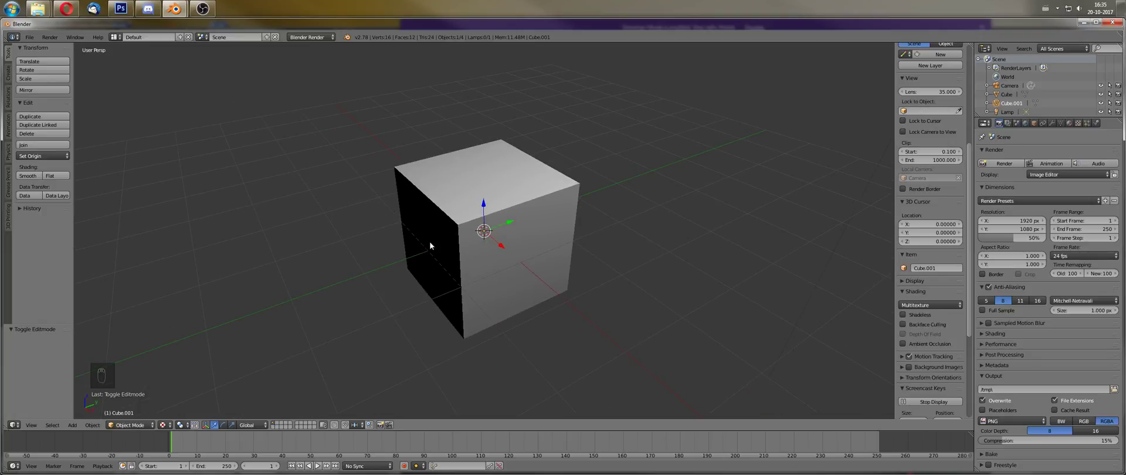
click(903, 315)
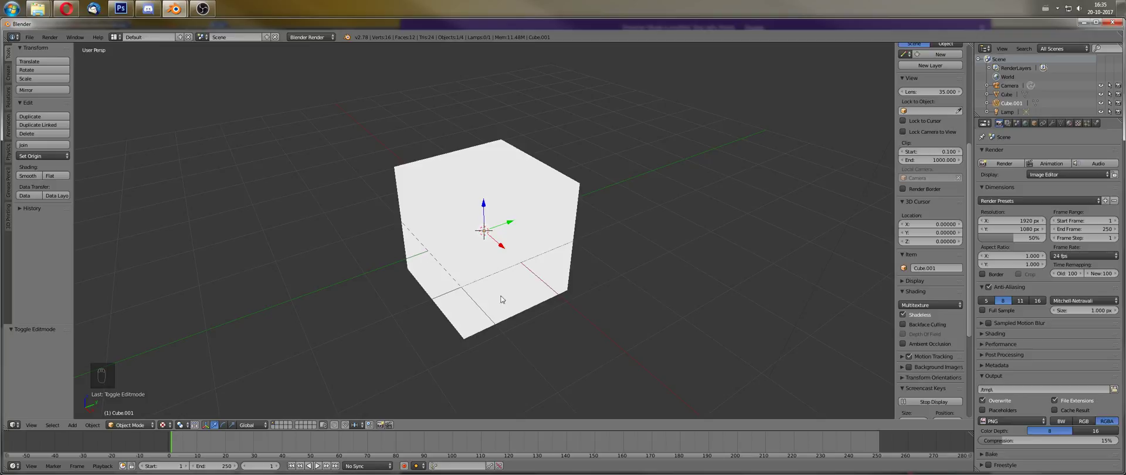
Return the viewport to Solid shading and Object Mode.
key(Tab)
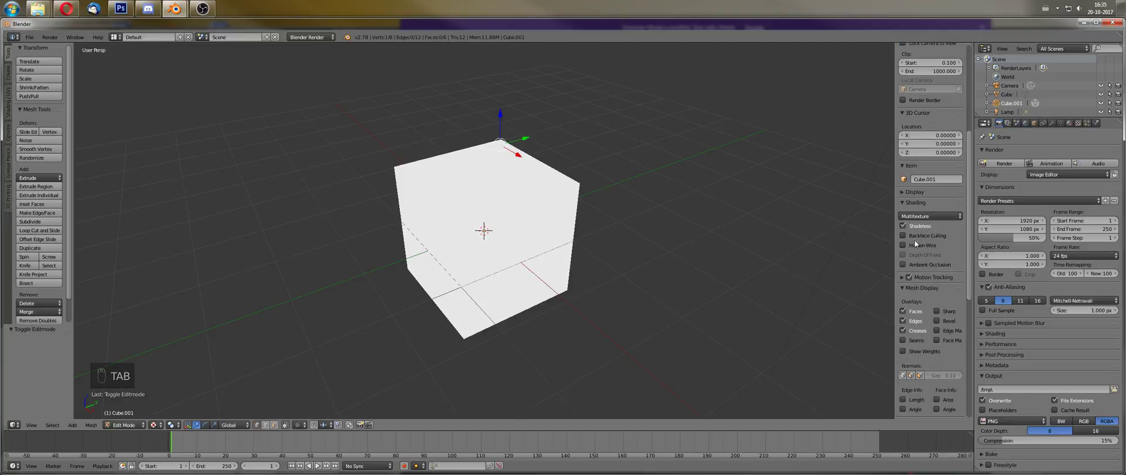
click(158, 425)
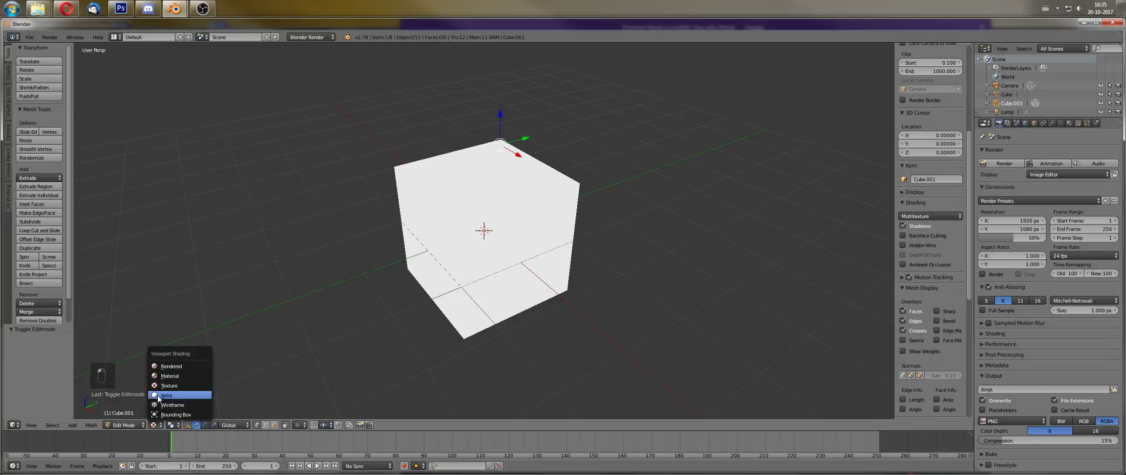
click(173, 392)
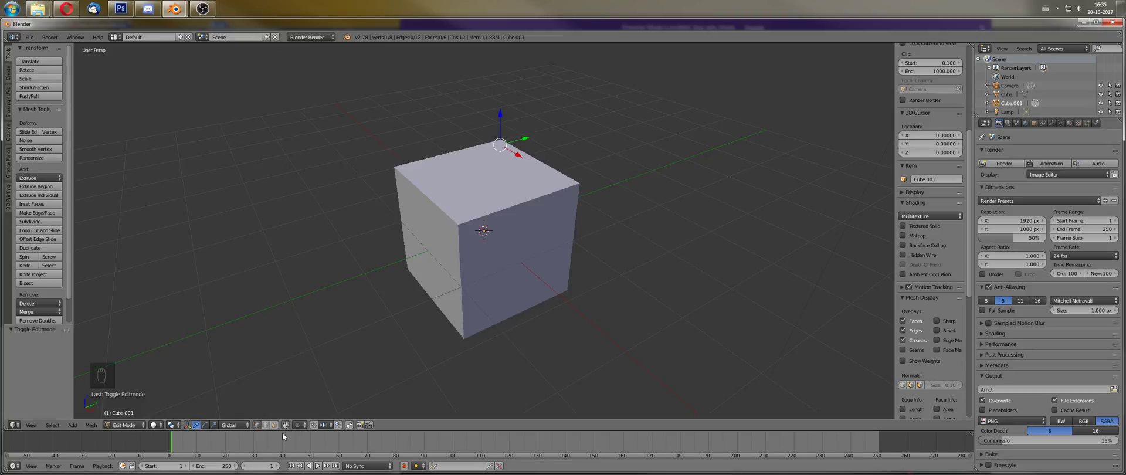
key(Tab)
Select the large Cube, mark all its edges as seams, and unwrap it.
right_click(520, 218)
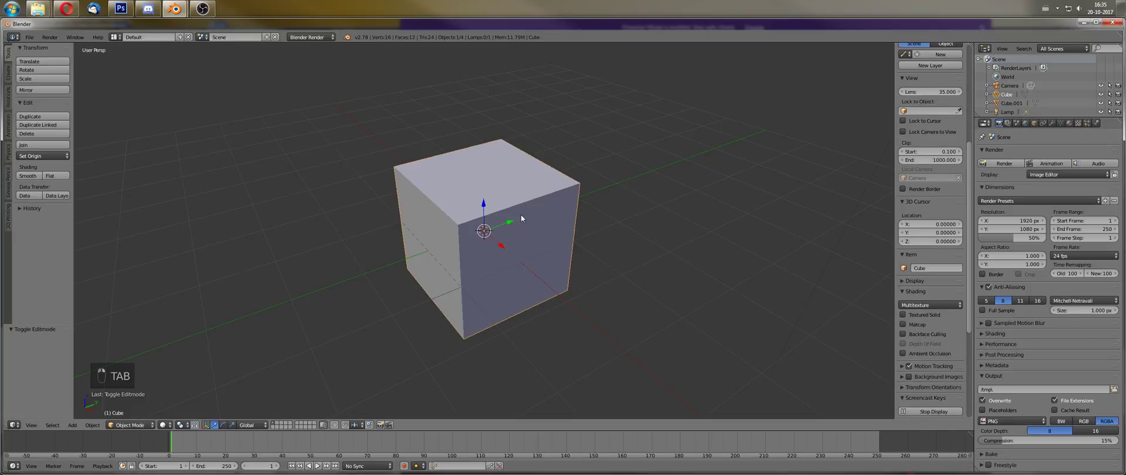
middle_drag(522, 219, 538, 267)
key(Tab)
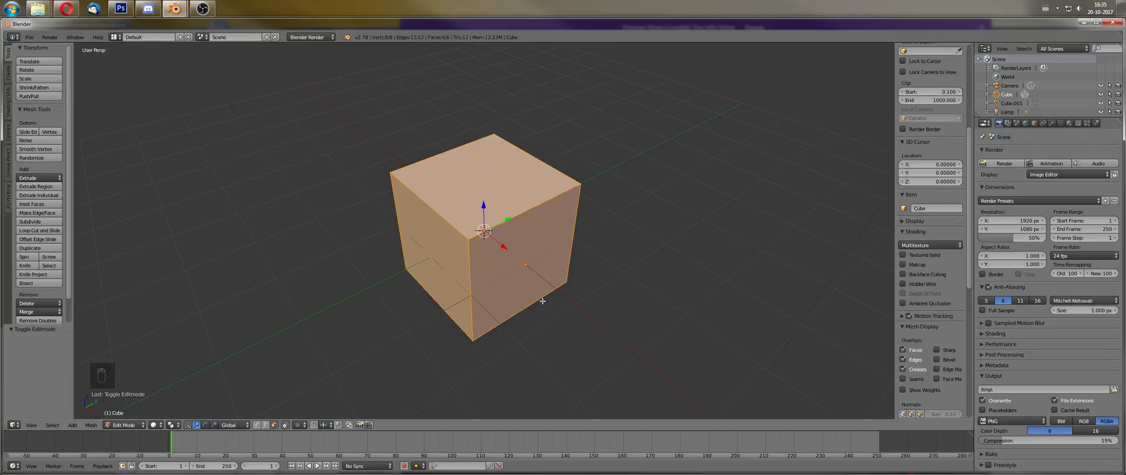
key(ctrl+e)
click(544, 299)
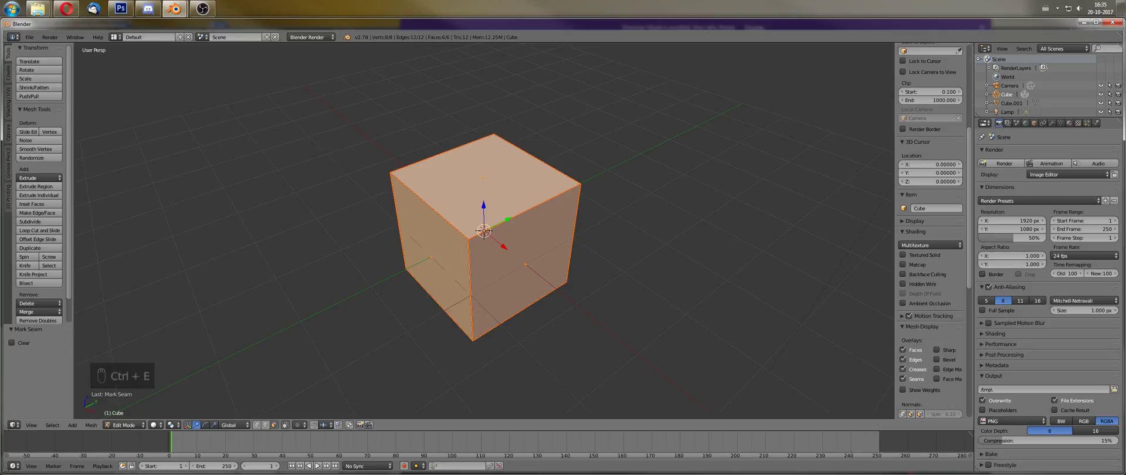
key(u)
click(470, 305)
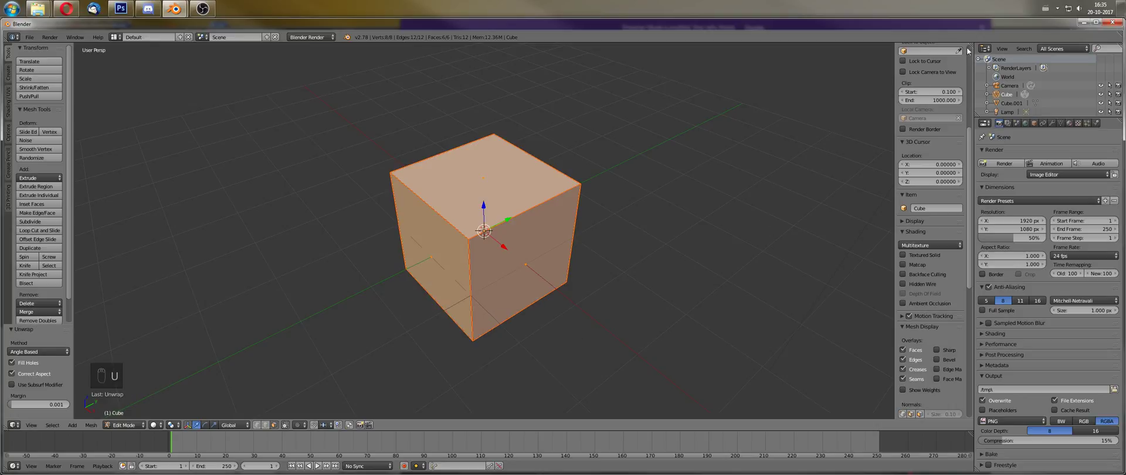
Split the 3D view and make the right area a UV/Image Editor.
drag(972, 45, 516, 235)
click(525, 425)
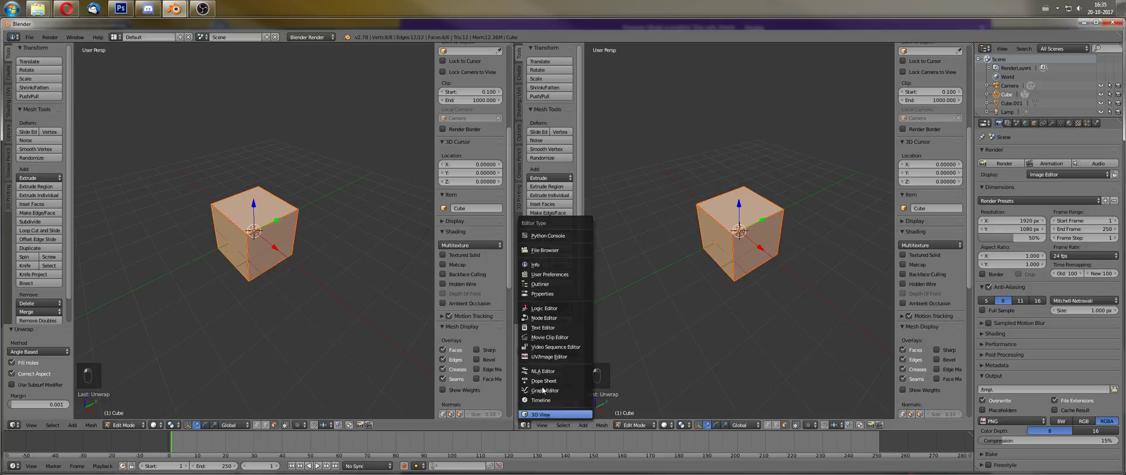
click(544, 358)
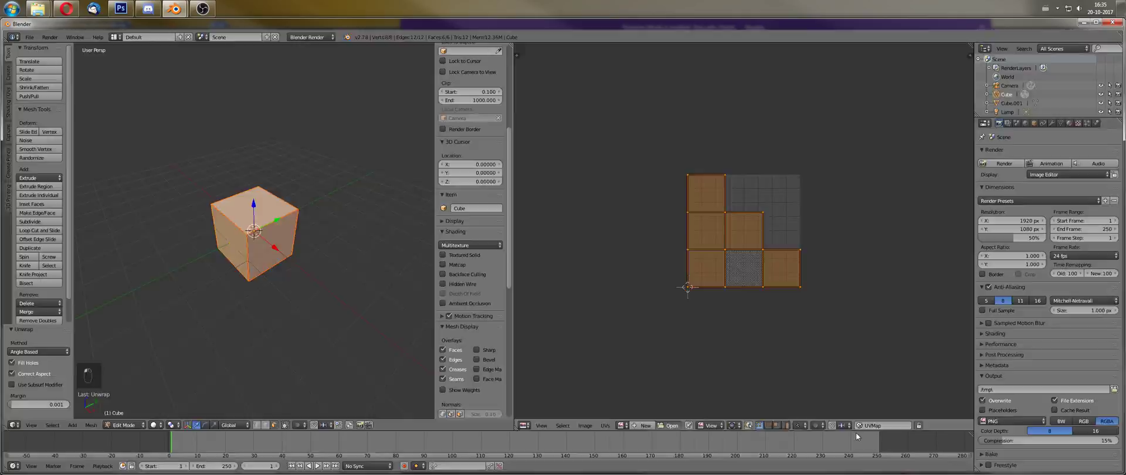
Load baking tutorial.psd from the Desktop into the image editor.
click(668, 426)
click(50, 184)
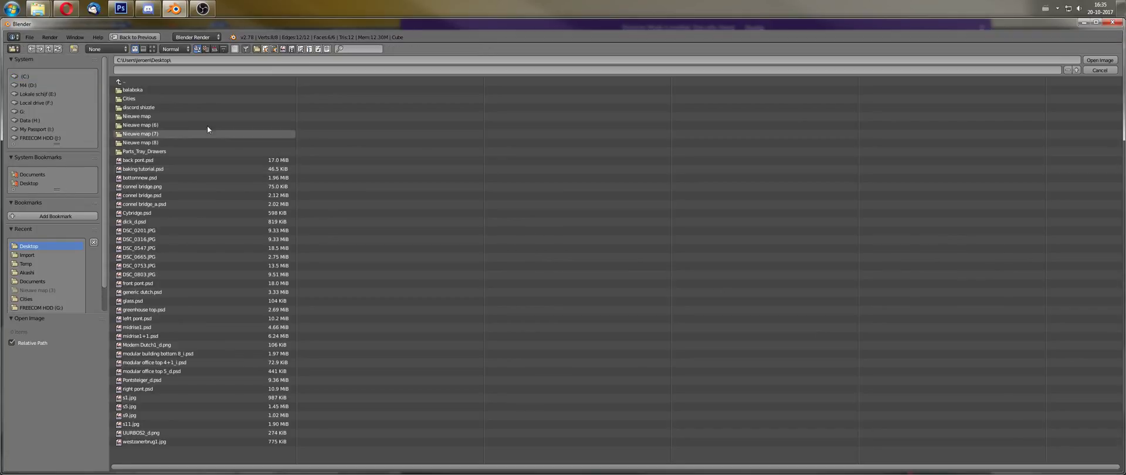
double_click(159, 171)
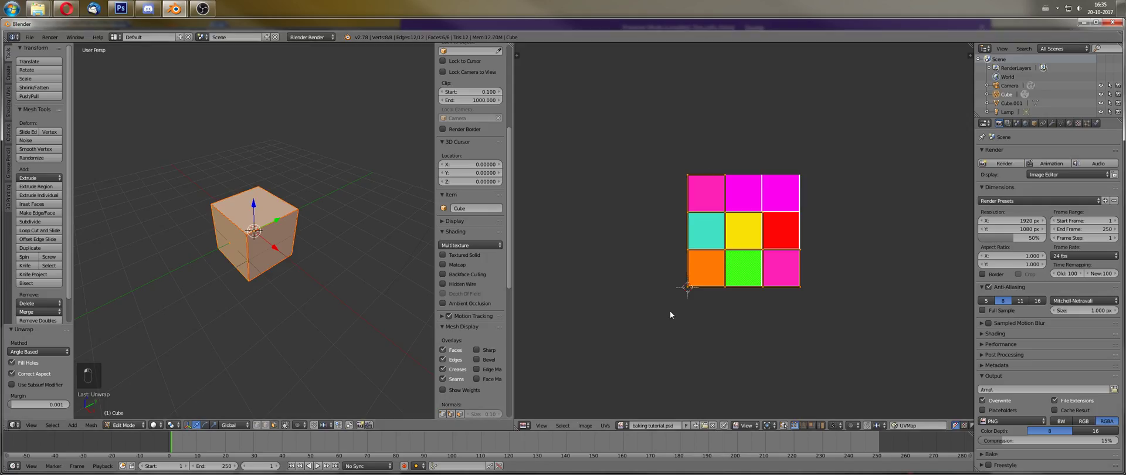
scroll(731, 299, up, 2)
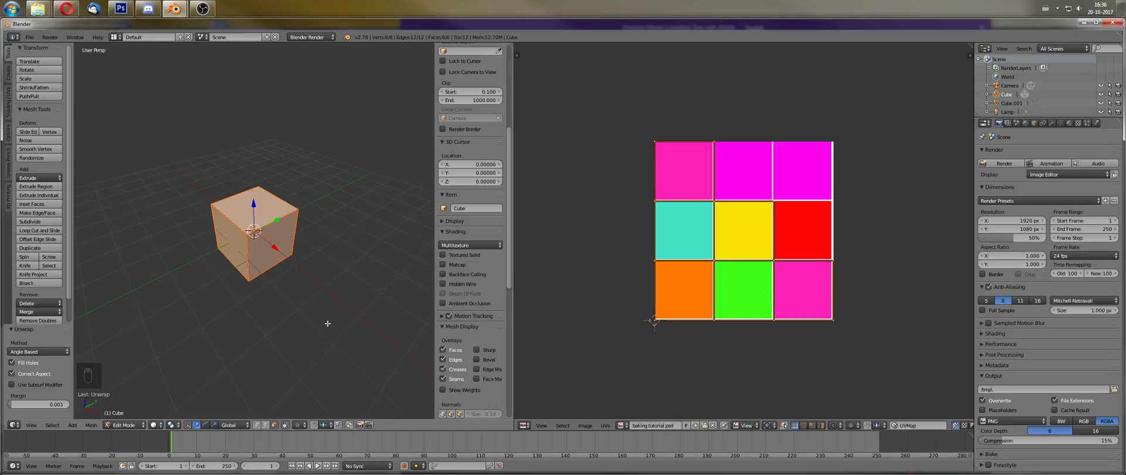
middle_drag(324, 321, 292, 267)
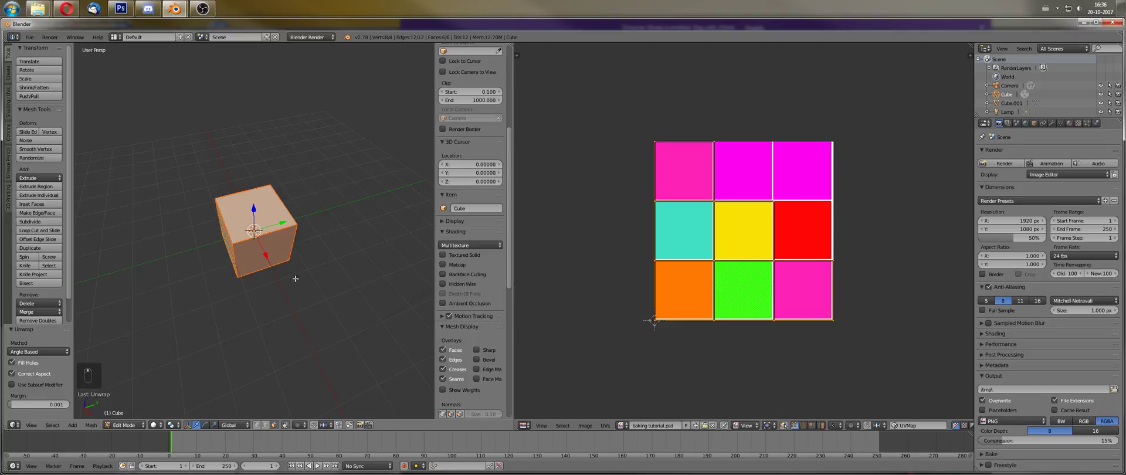
Select the small Cube.001, enter Edit Mode, and select all its mesh.
key(Tab)
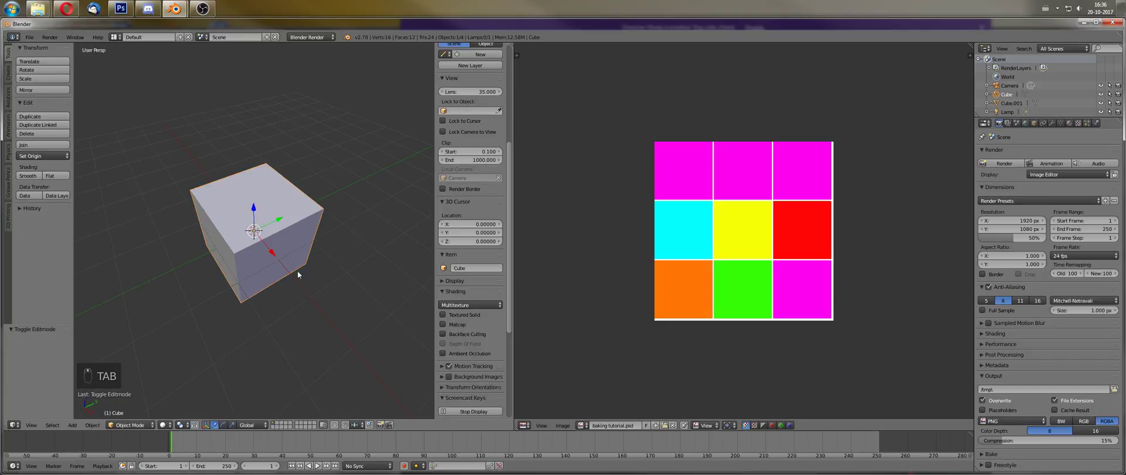
key(z)
right_click(266, 206)
key(z)
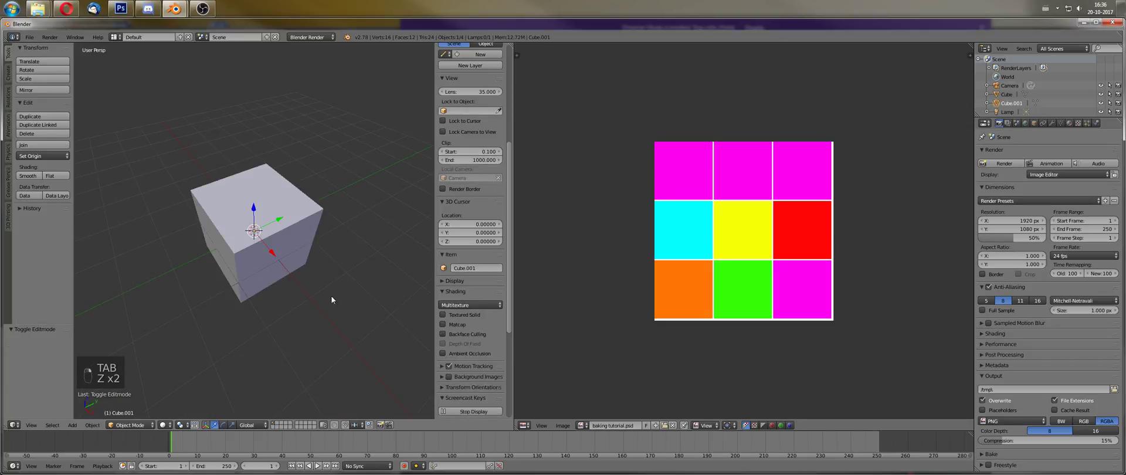
key(Tab)
key(z)
key(a)
key(a)
key(a)
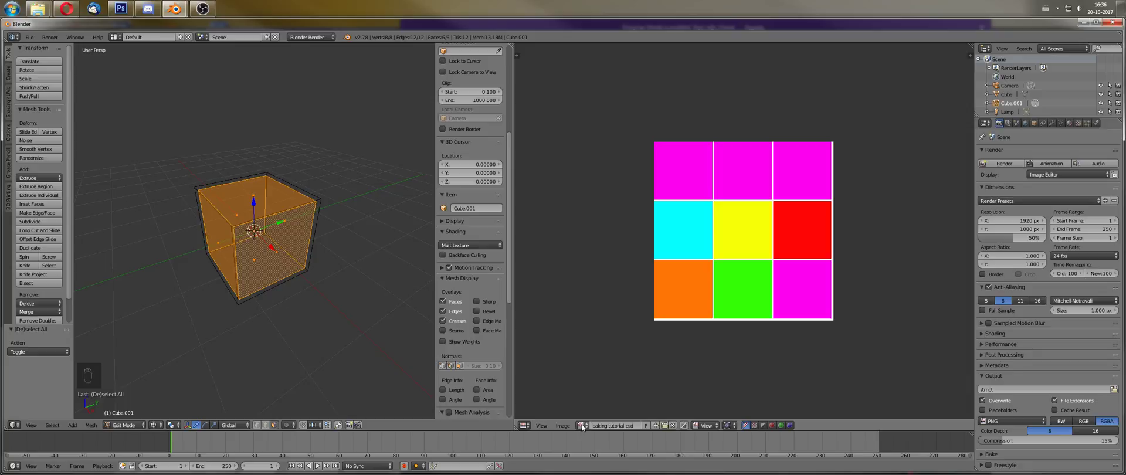
Create a blank 1024×1024 Untitled image, then seam and unwrap Cube.001 onto it.
click(655, 426)
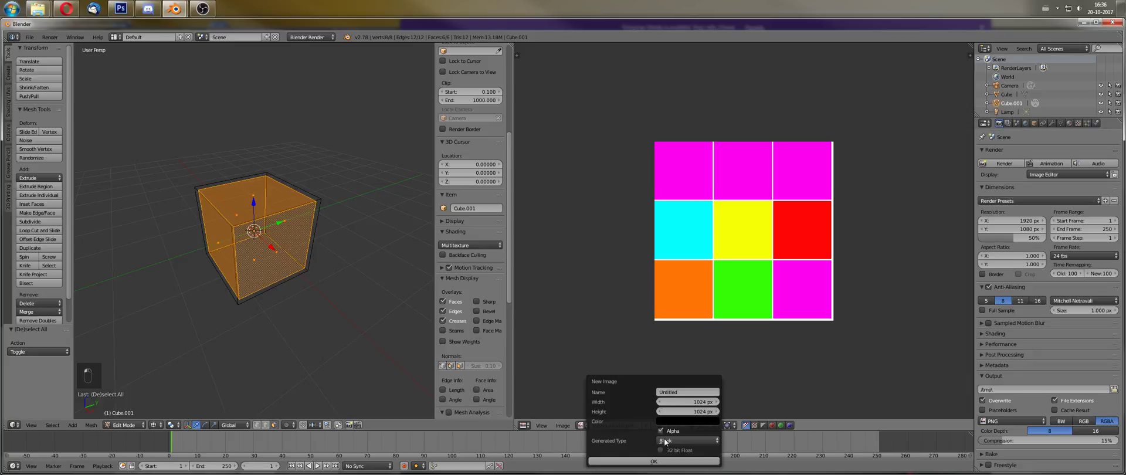
click(654, 461)
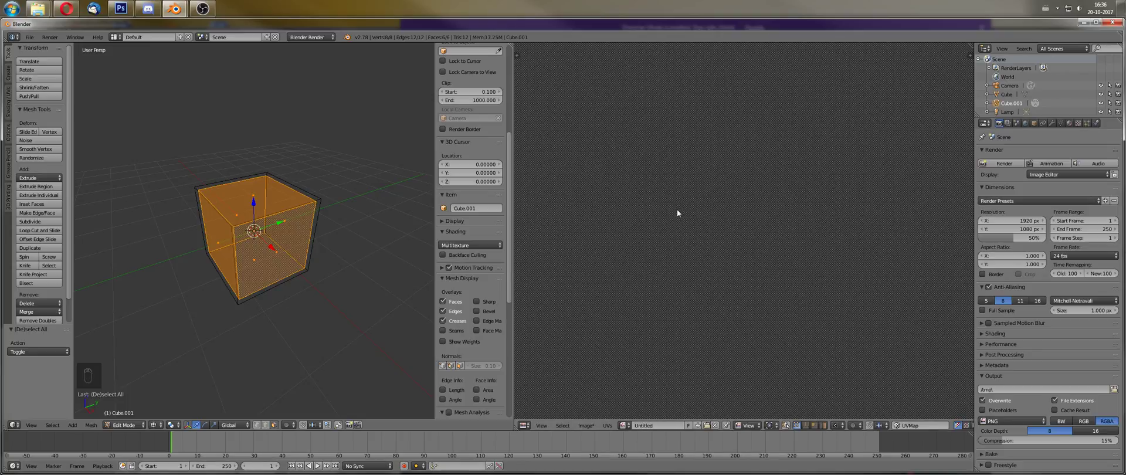
scroll(677, 213, down, 5)
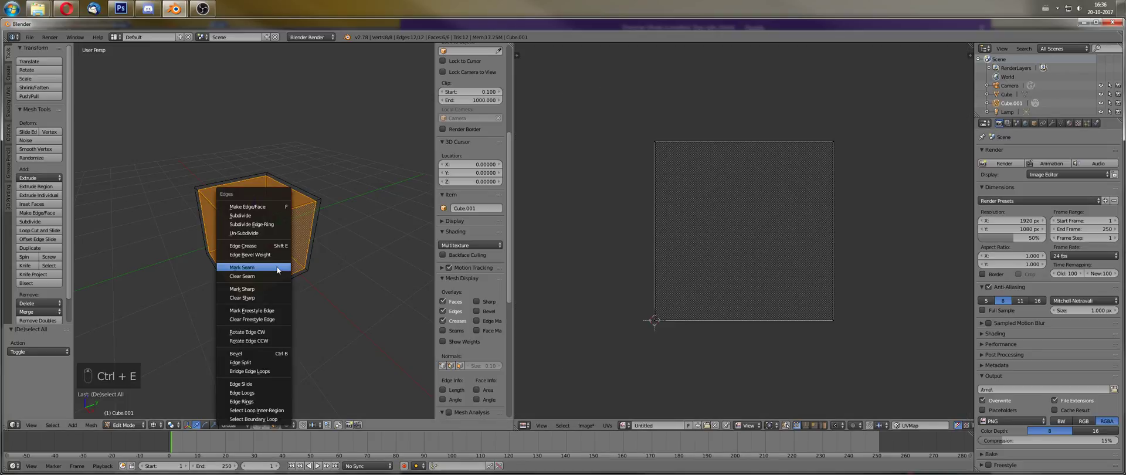
click(278, 268)
key(u)
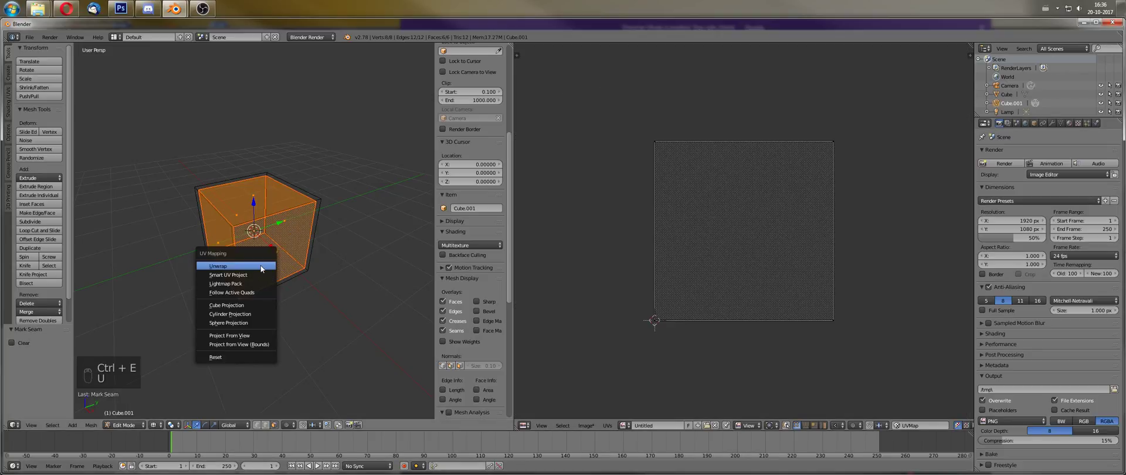
click(261, 265)
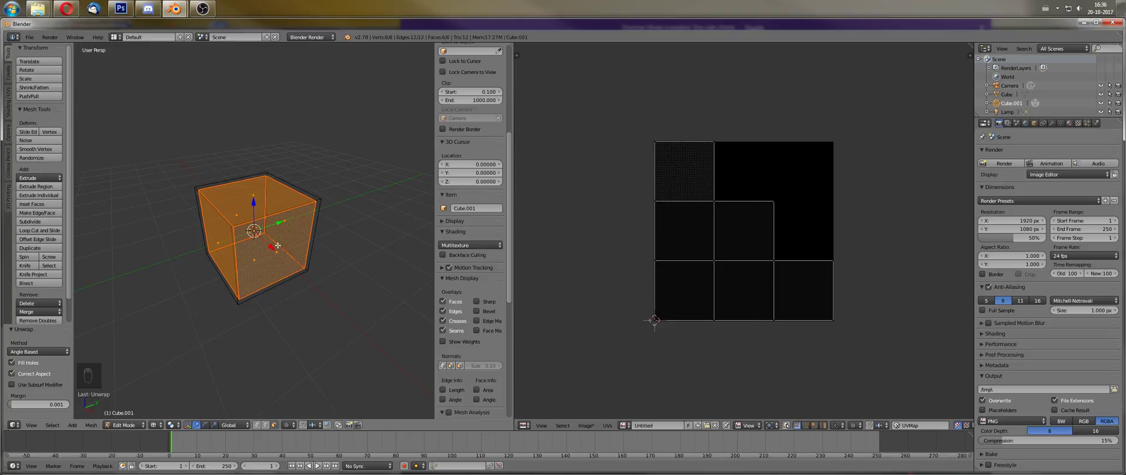
key(Tab)
key(Tab)
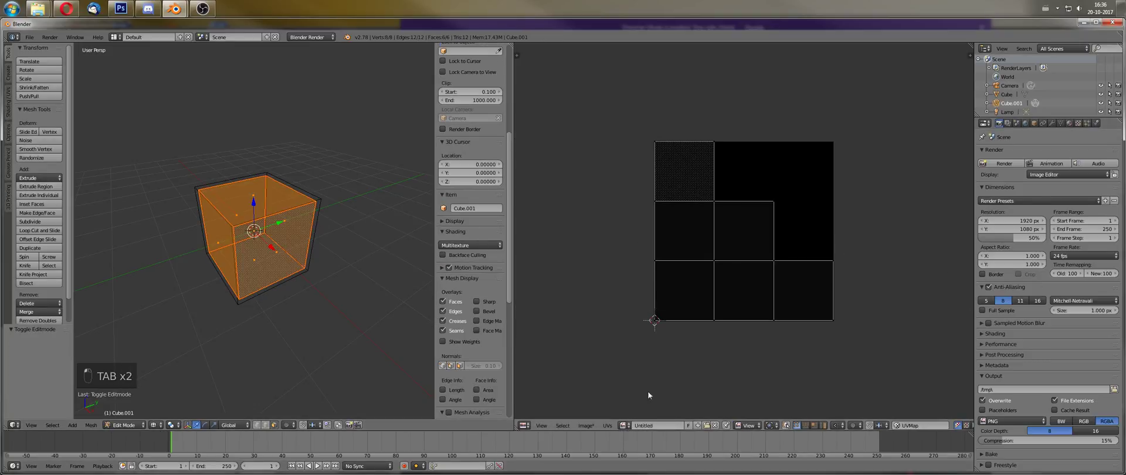
Bake the small cube onto the Untitled image from the Bake panel.
click(991, 454)
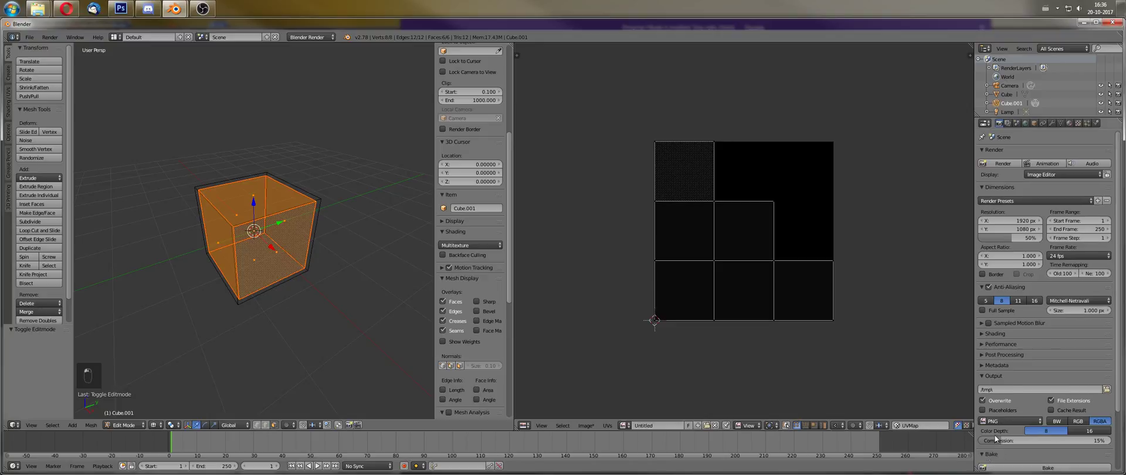
scroll(1004, 423, down, 3)
click(1015, 396)
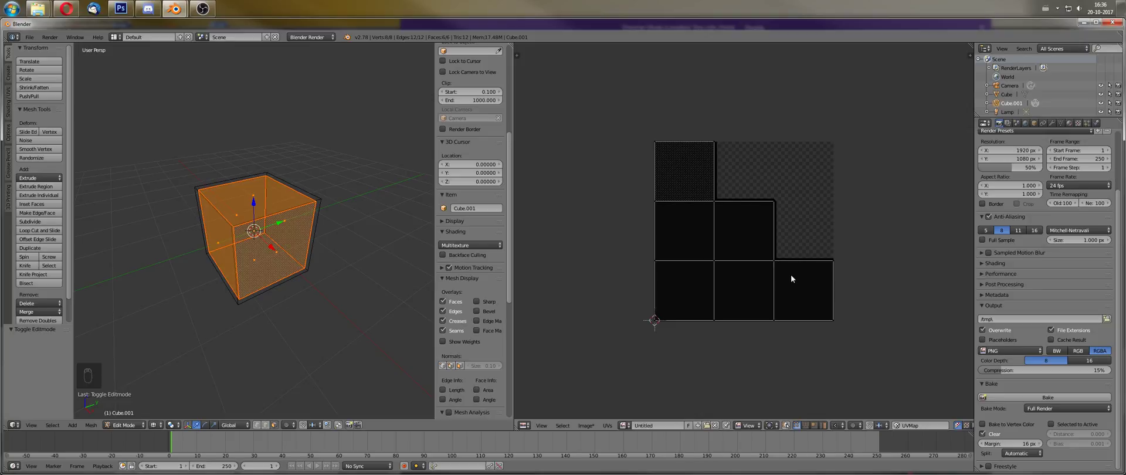
Make Cube.001's material Shadeless and bake again, filling the UV tiles white.
click(1070, 123)
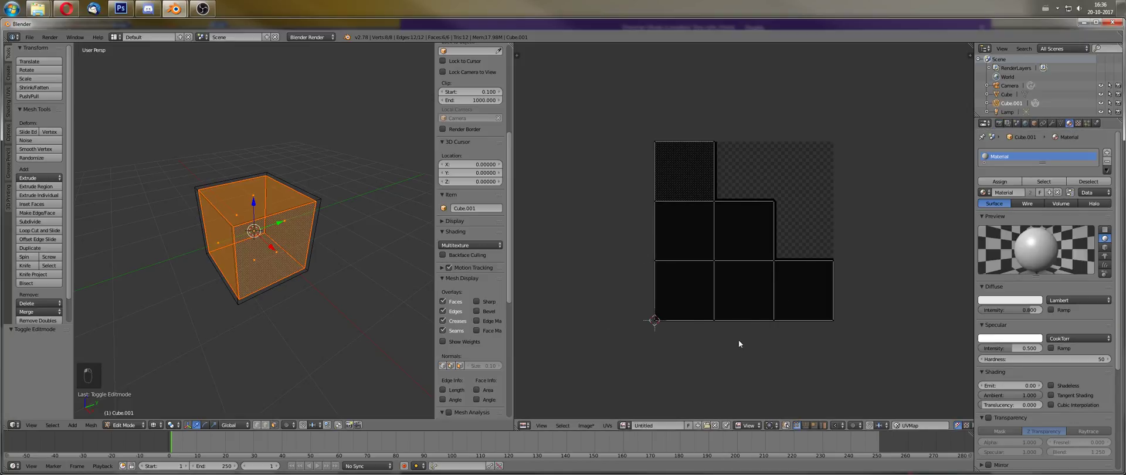
click(1051, 385)
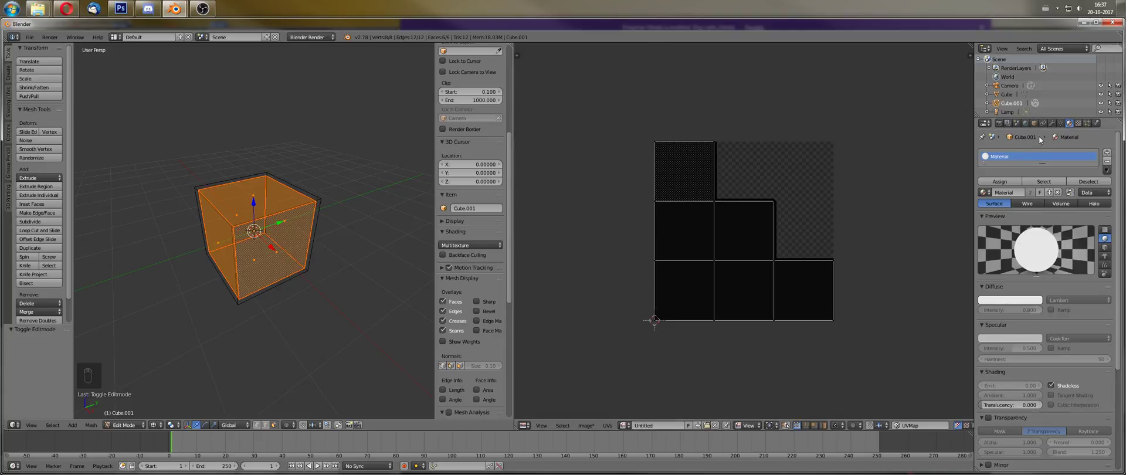
click(999, 123)
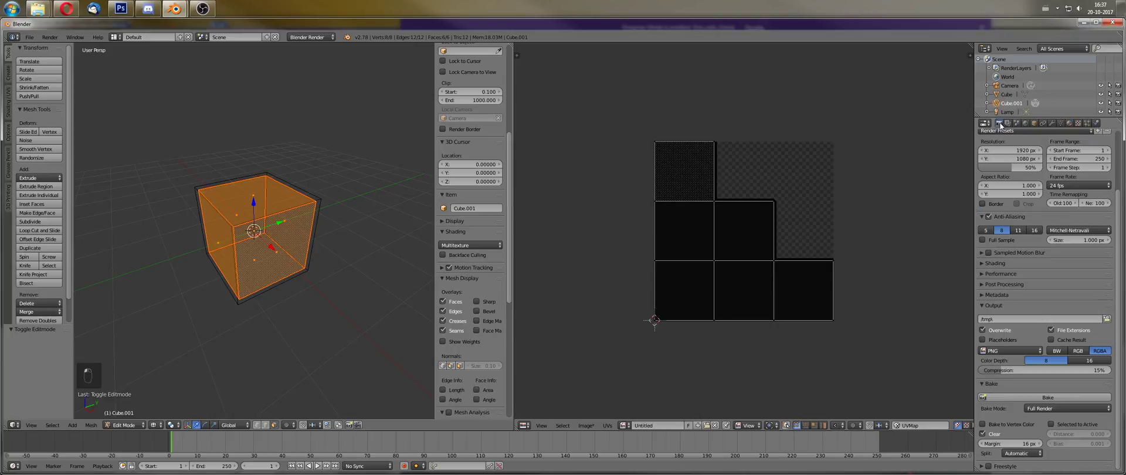
click(1023, 398)
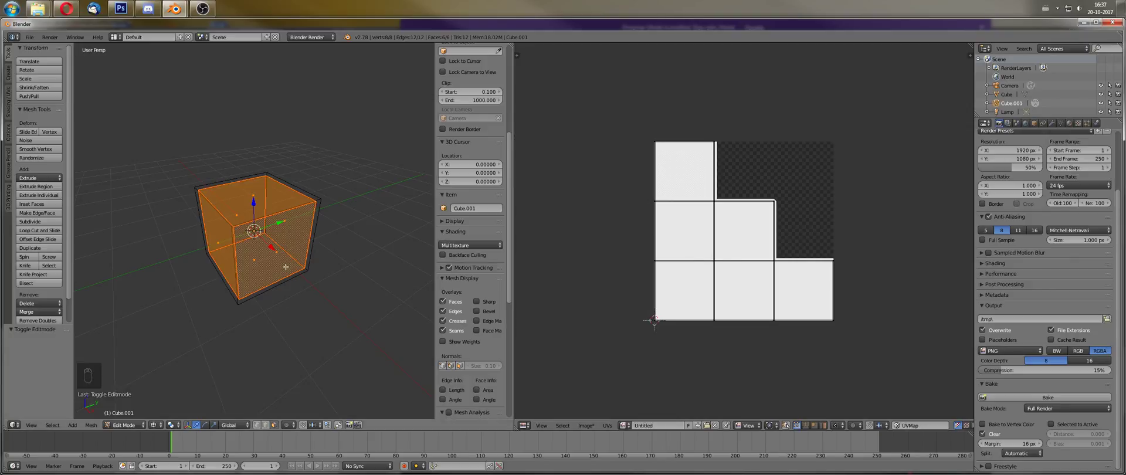
click(1070, 123)
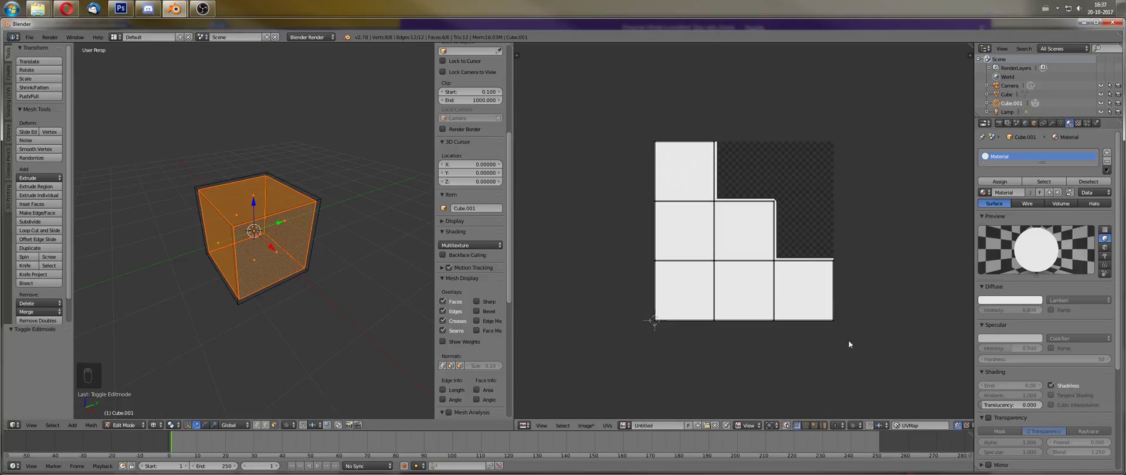
Enable Selected to Active, select Cube then Cube.001 as active, and rebake.
click(999, 123)
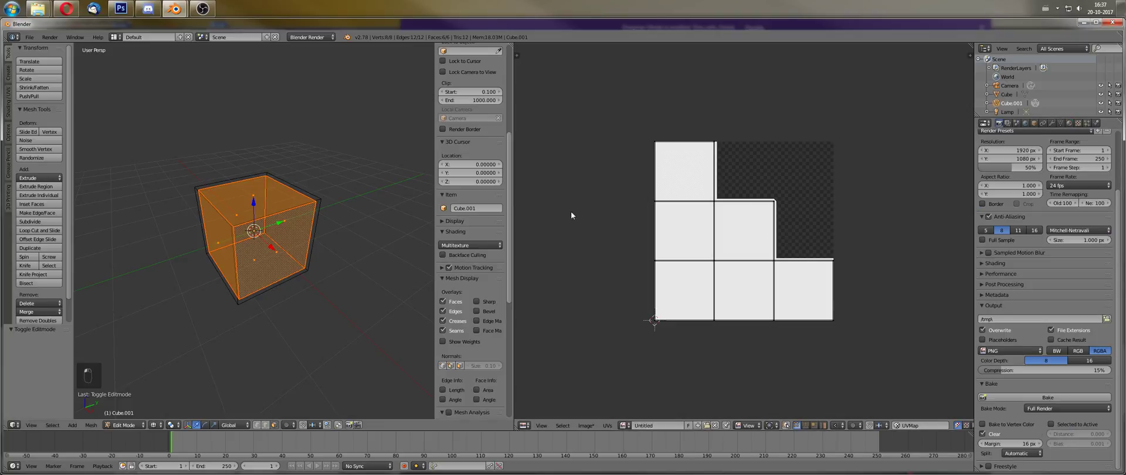
click(1051, 424)
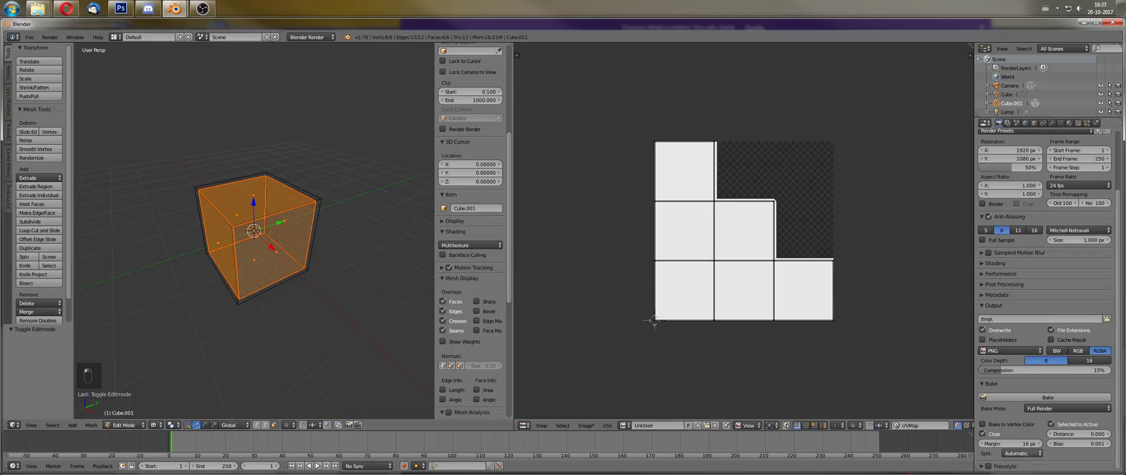
key(Tab)
right_click(315, 196)
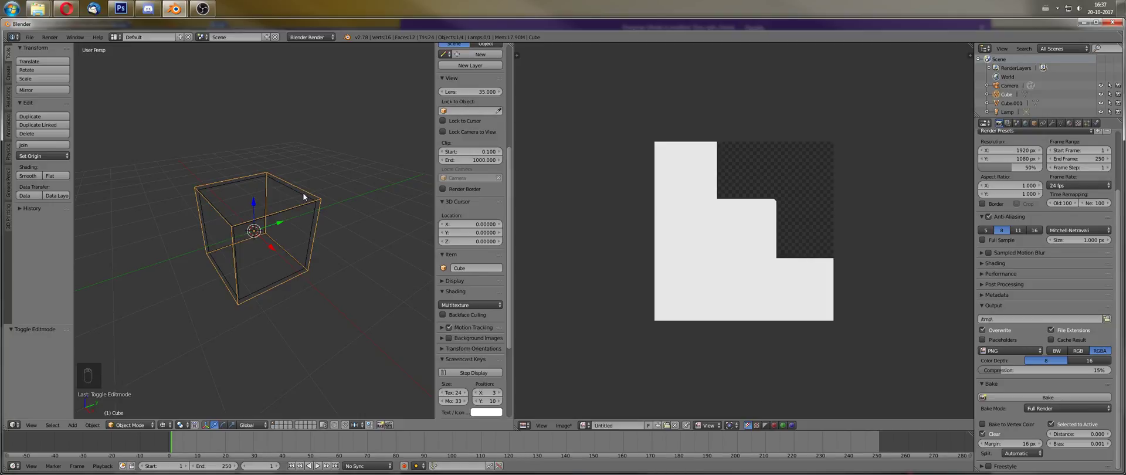
shift+right_click(303, 192)
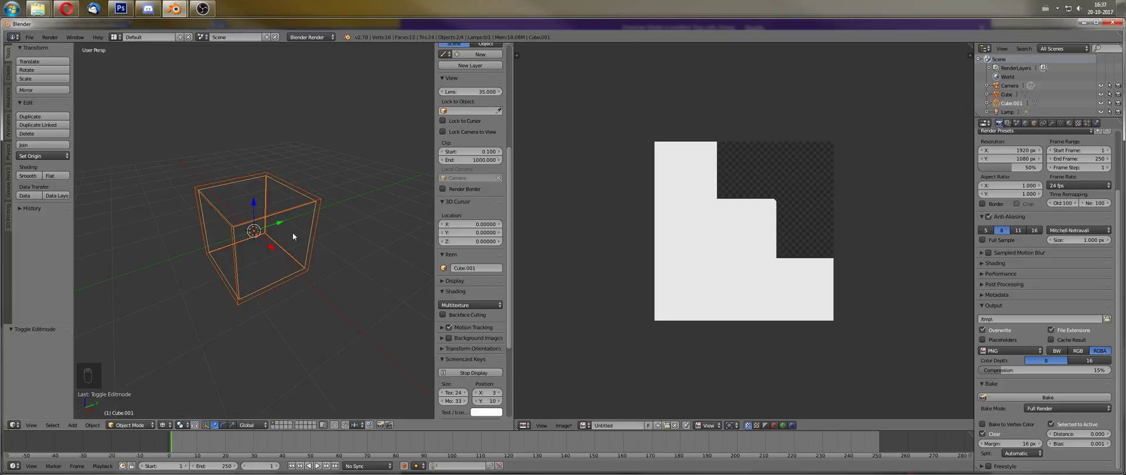
key(Tab)
click(1008, 396)
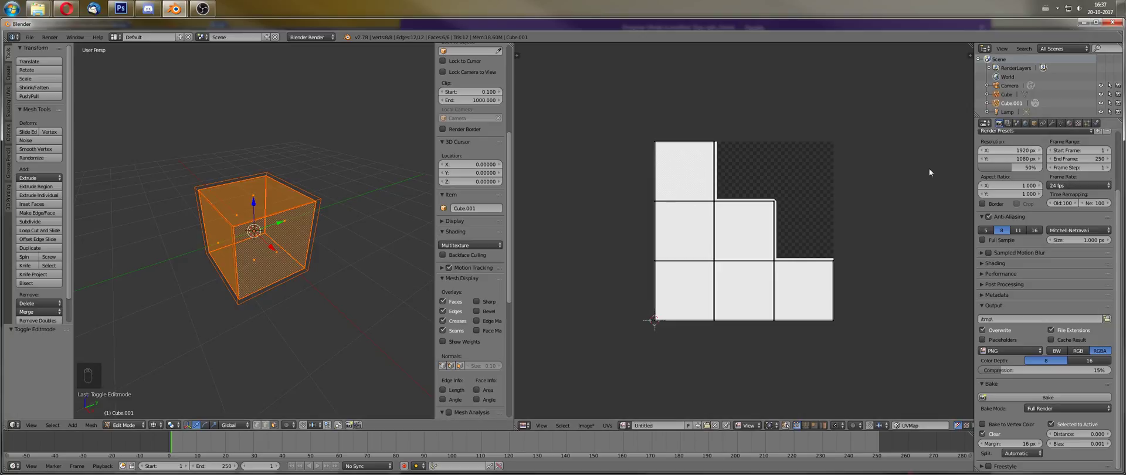
Replace the material's Tex with a new image texture using the Untitled image.
click(1069, 123)
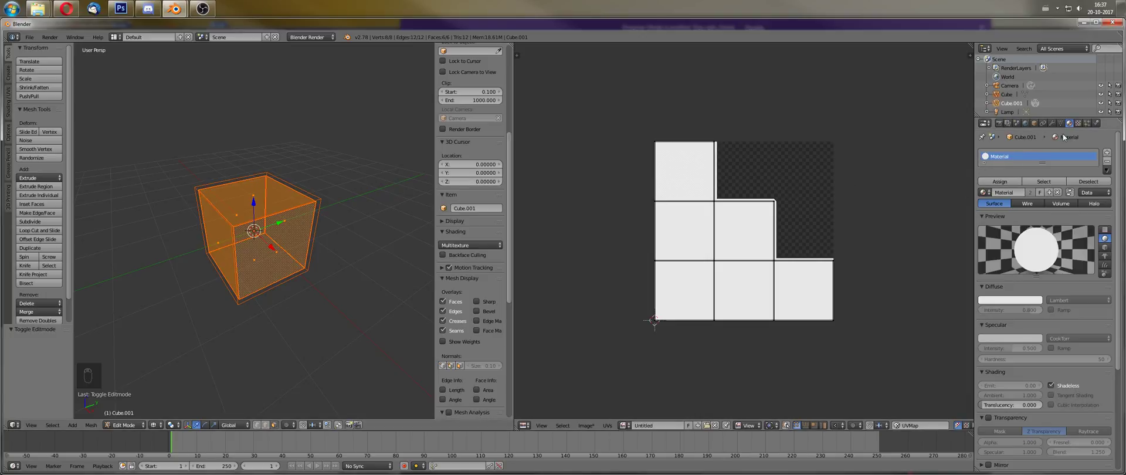
click(1079, 123)
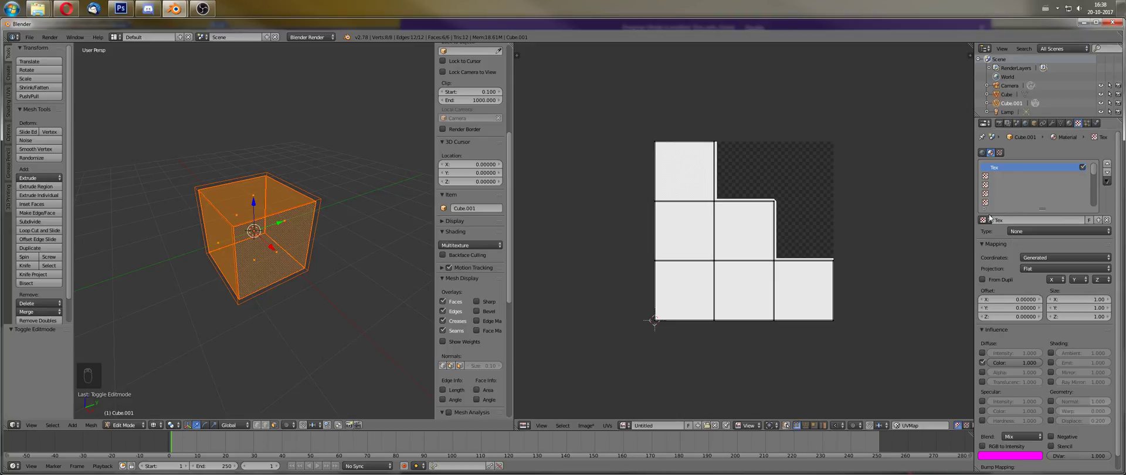
click(1107, 220)
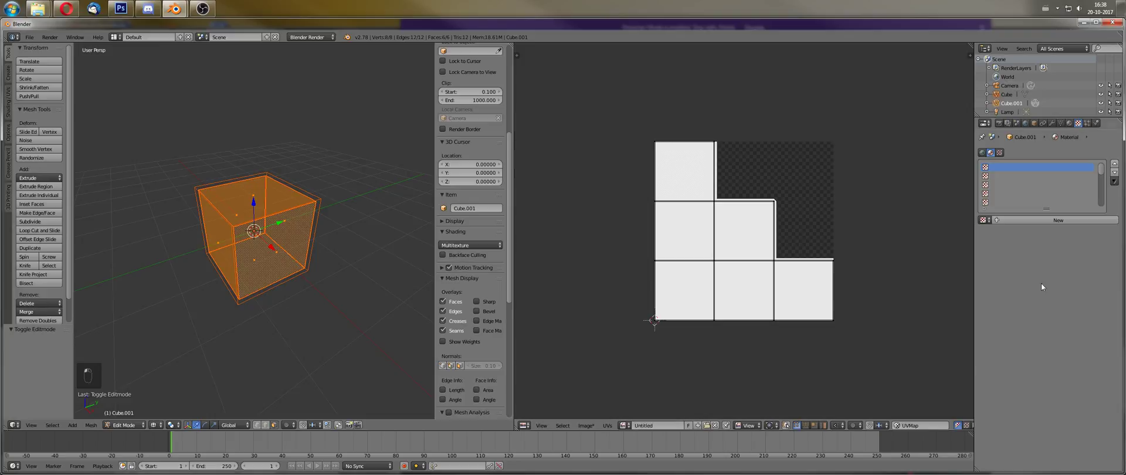
click(1025, 221)
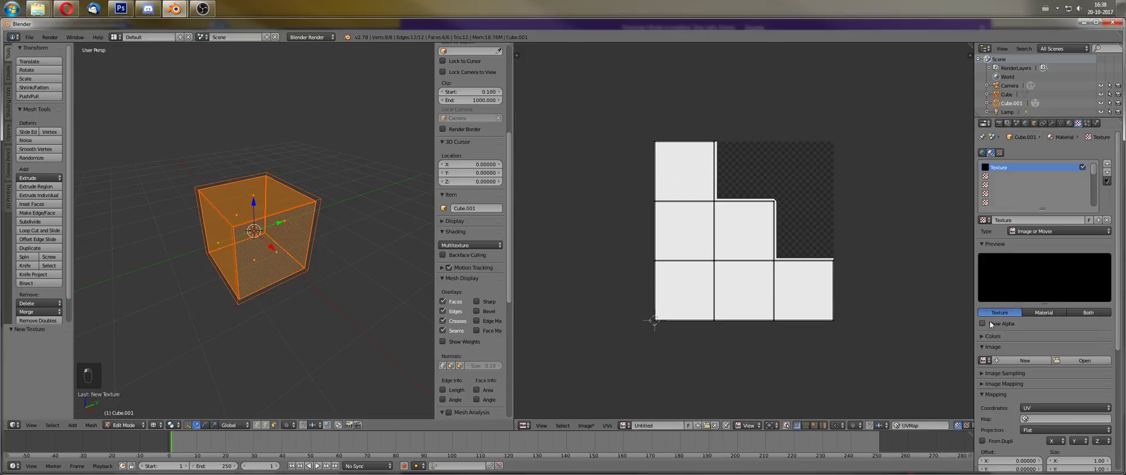
click(990, 360)
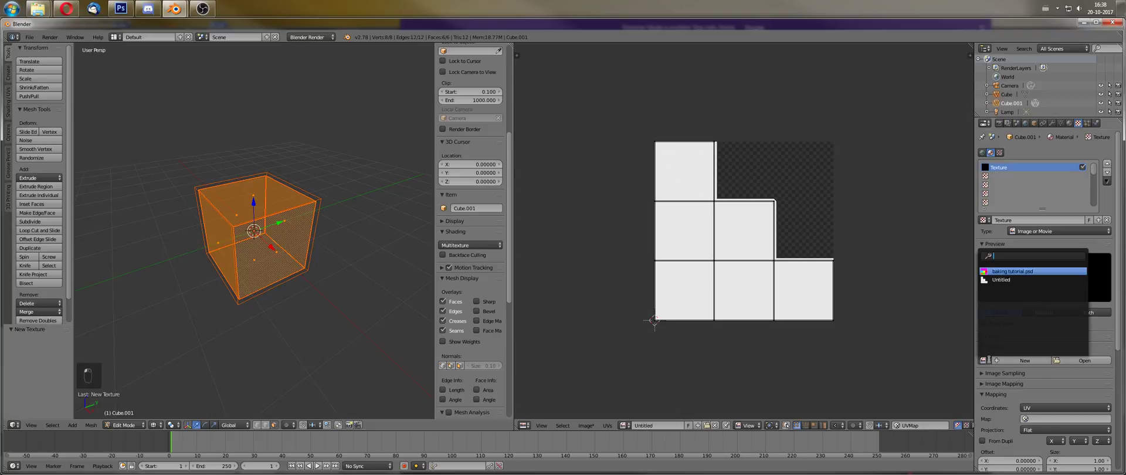
click(1009, 281)
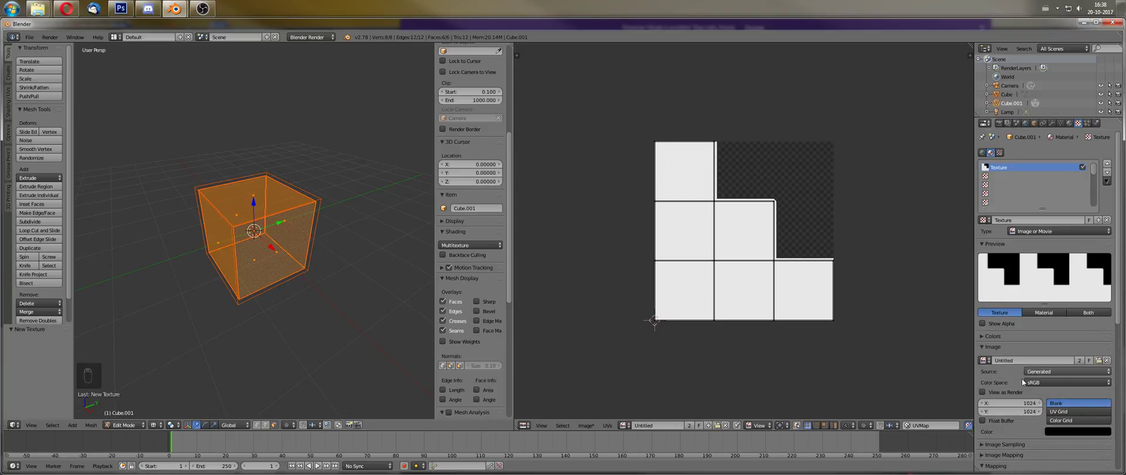
Select only the large Cube in Edit Mode and show its material settings.
key(Tab)
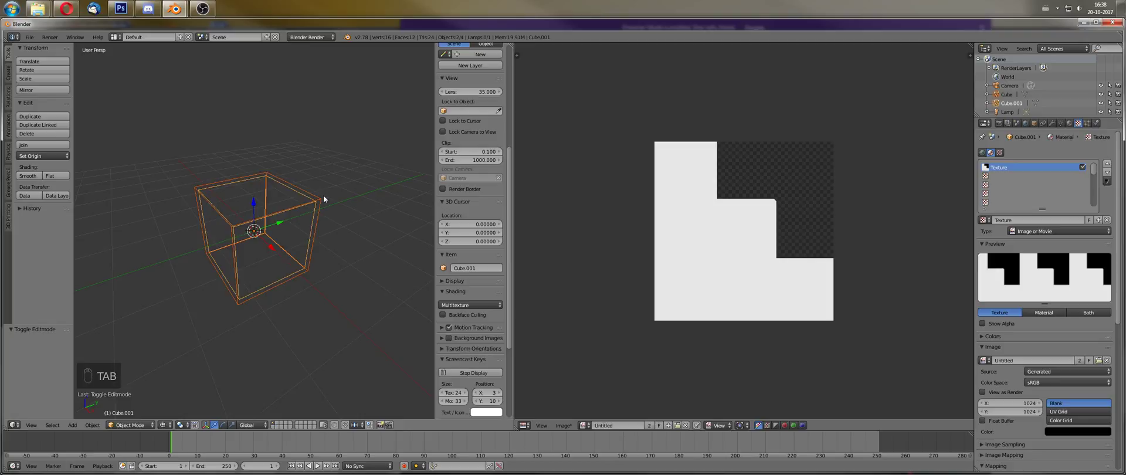
right_click(324, 196)
key(Tab)
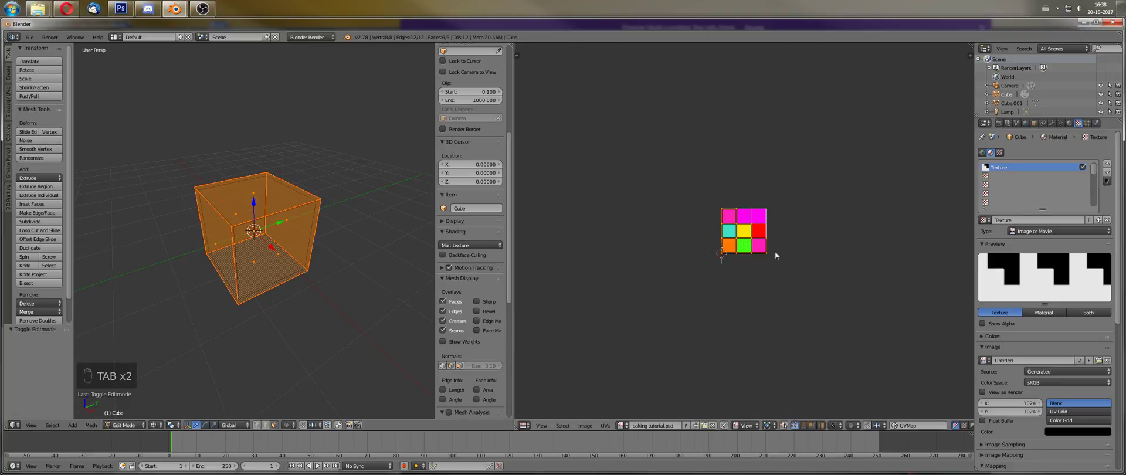
click(1069, 123)
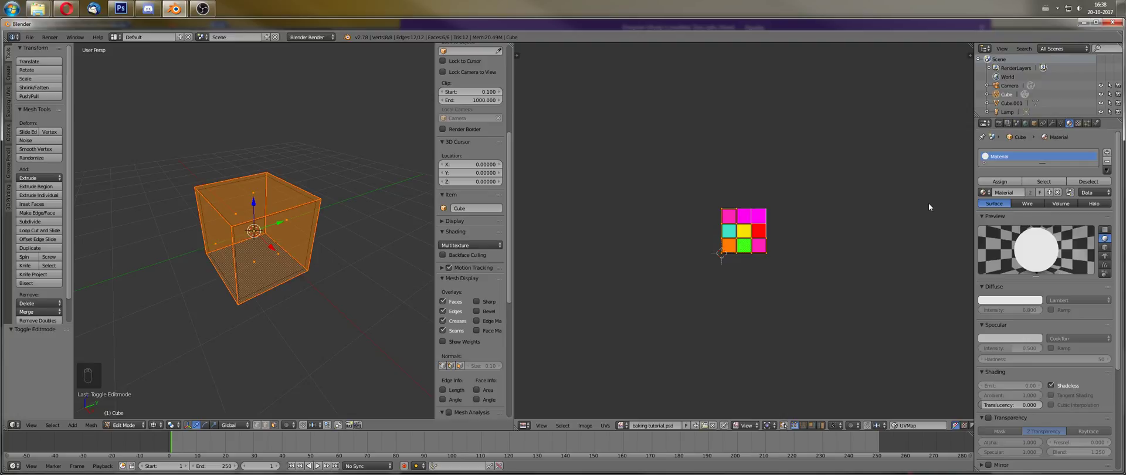
In Object Mode, swap Cube's material for a new shadeless Material.001, then view brush textures.
click(1106, 162)
key(Tab)
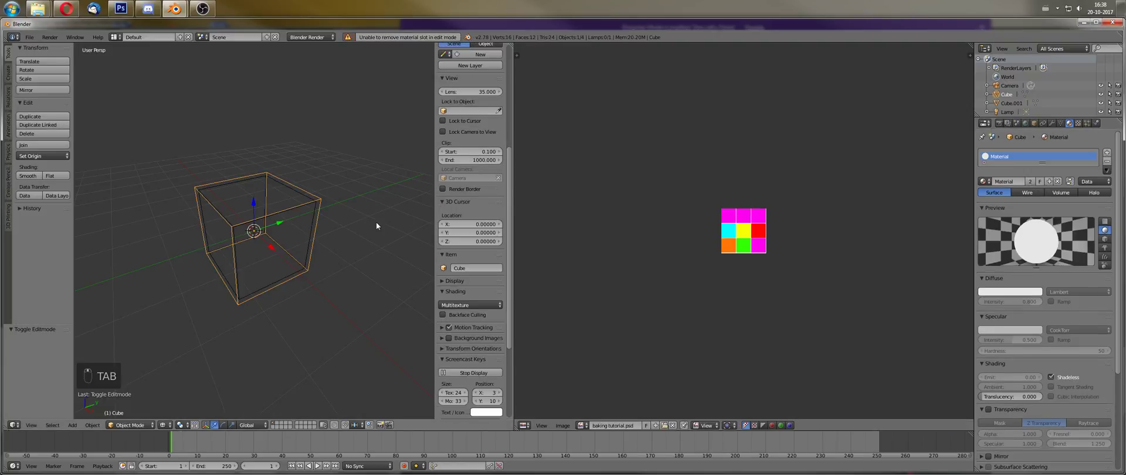
click(1111, 162)
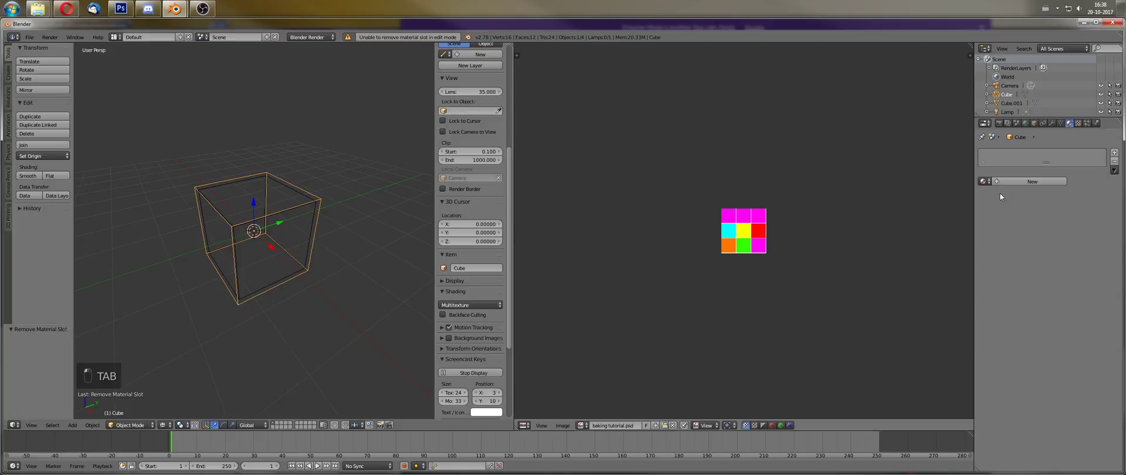
click(1015, 180)
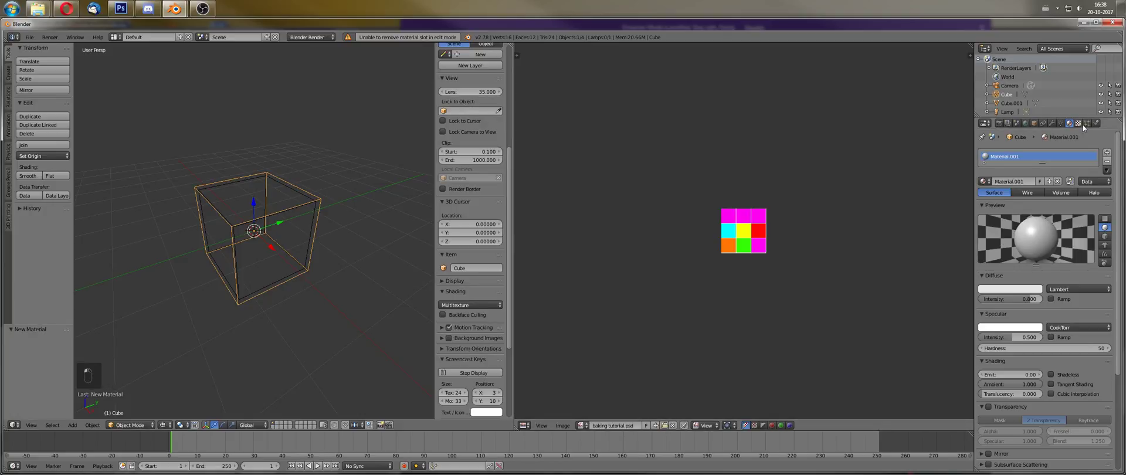
click(1055, 375)
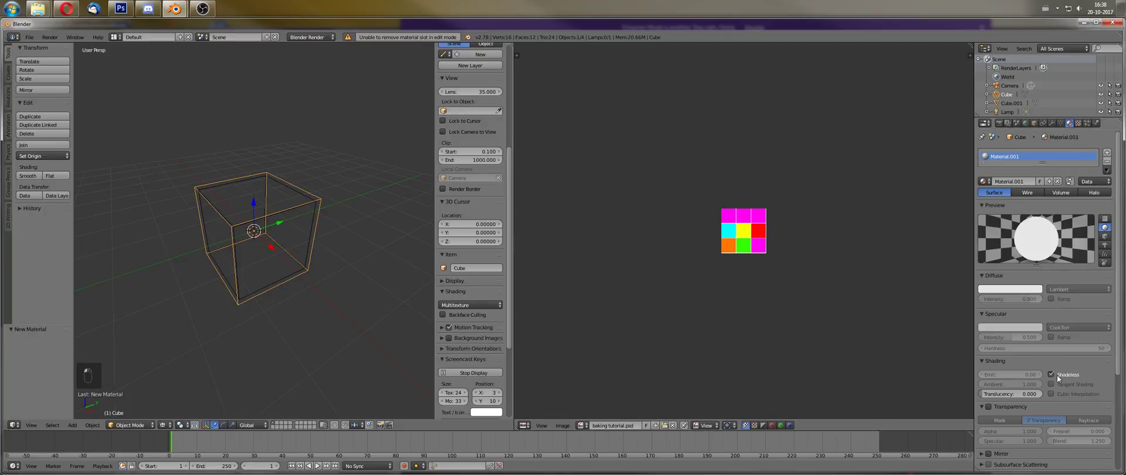
click(1079, 124)
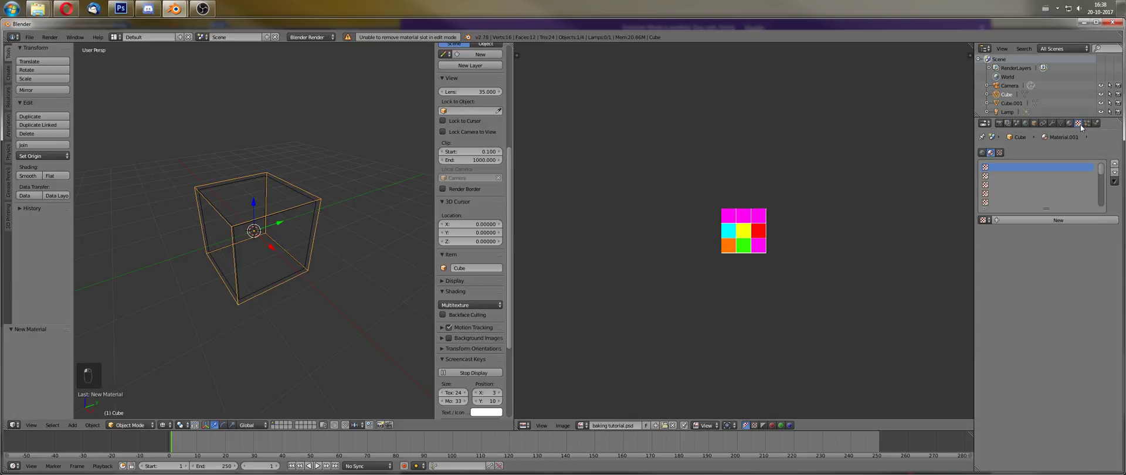
click(1000, 153)
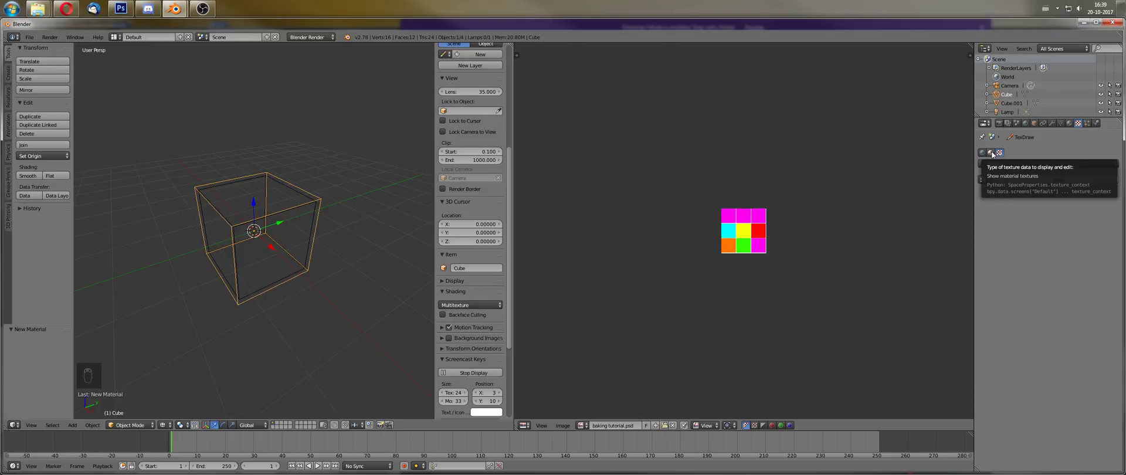
Add a new texture, Texture.001, to Material.001 and load baking tutorial.psd as its image.
click(992, 153)
click(984, 220)
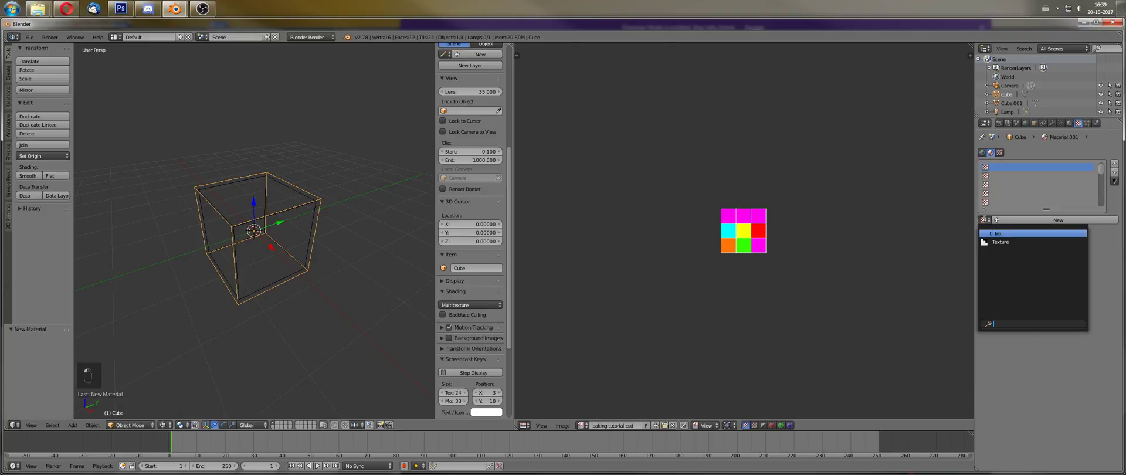
click(1030, 218)
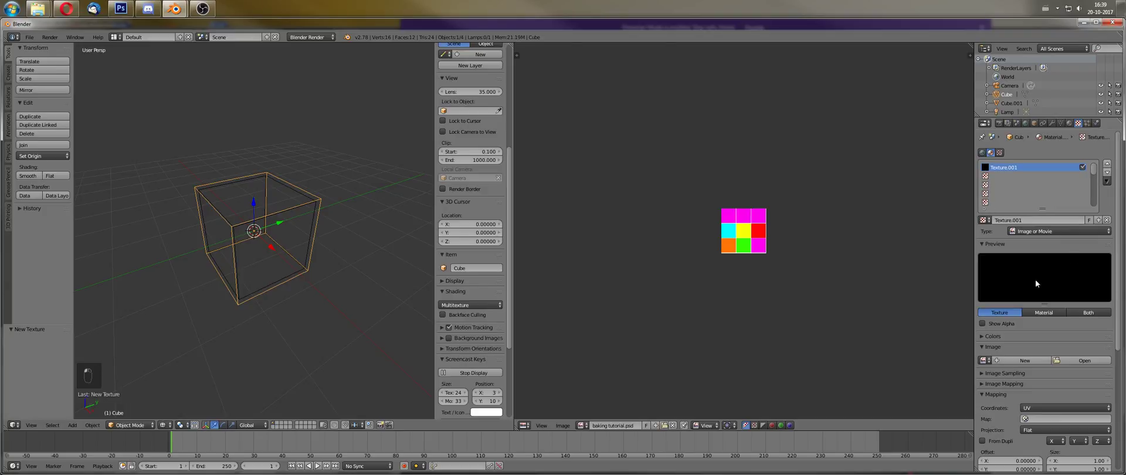
click(990, 361)
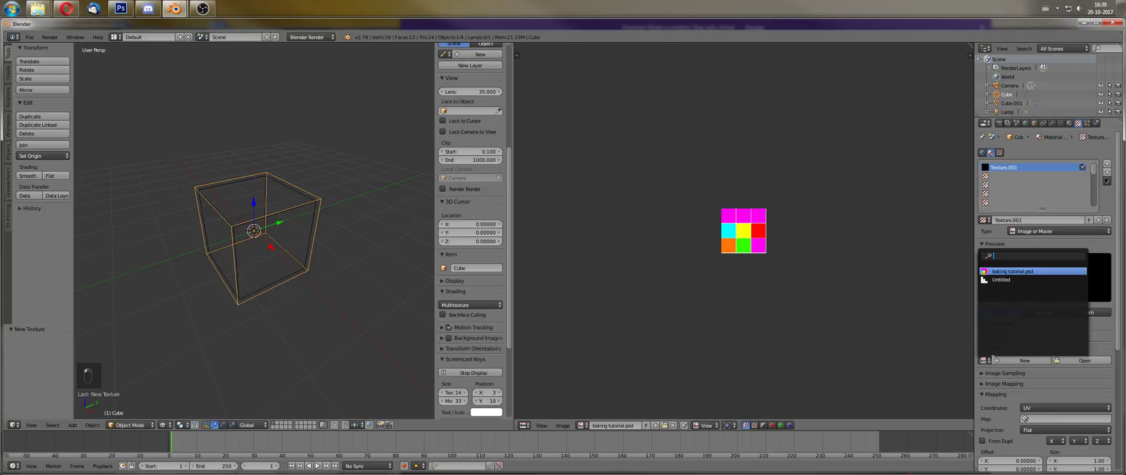
click(1037, 271)
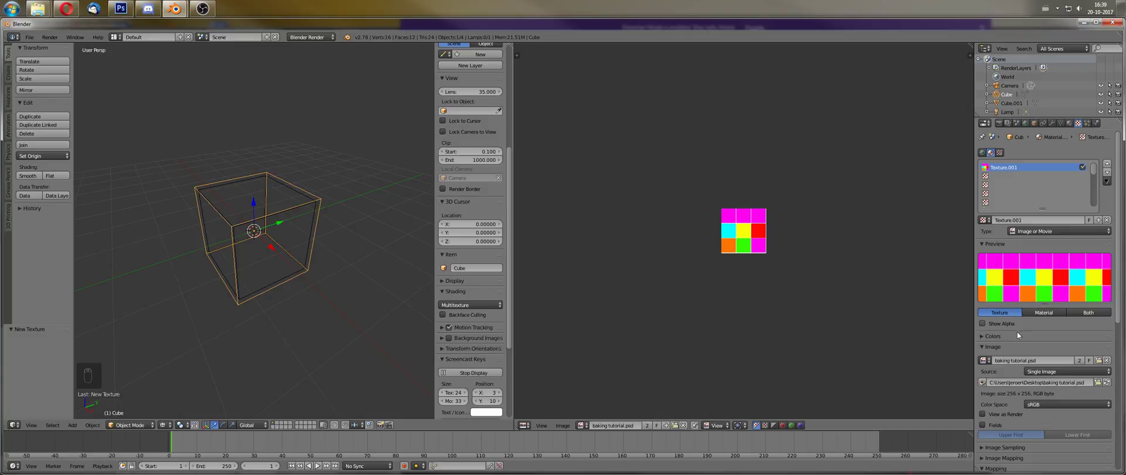
click(986, 360)
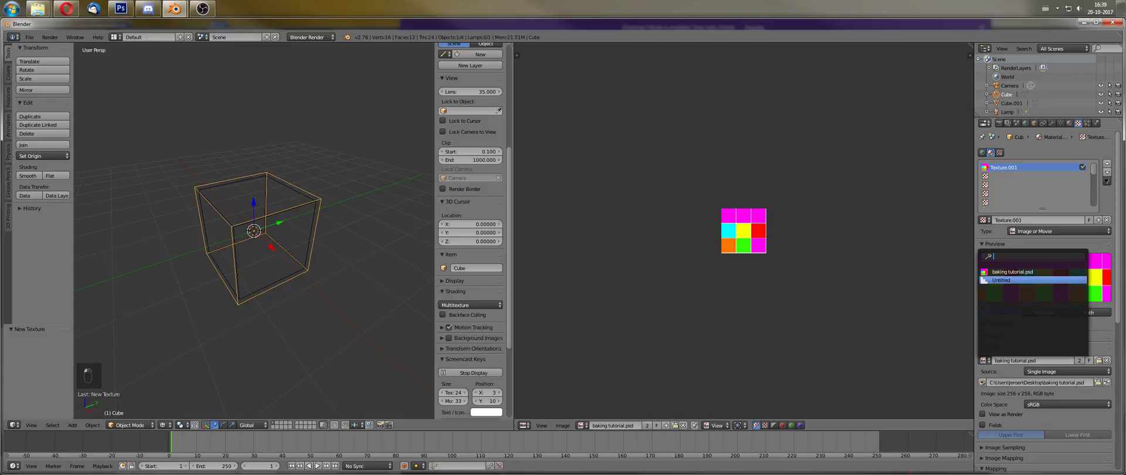
key(Escape)
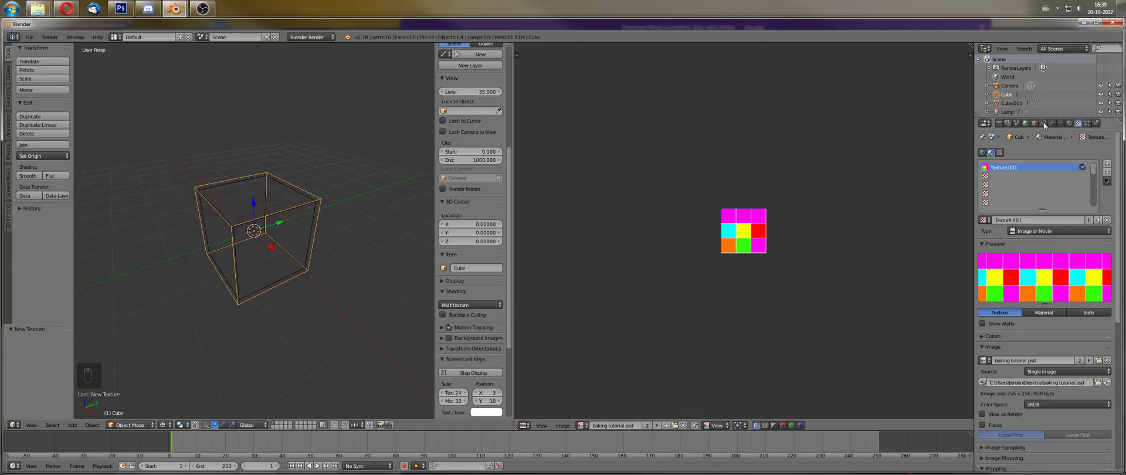
Select Cube then Cube.001 in Edit Mode and bake from the Render settings onto the Untitled image.
click(1069, 122)
click(999, 123)
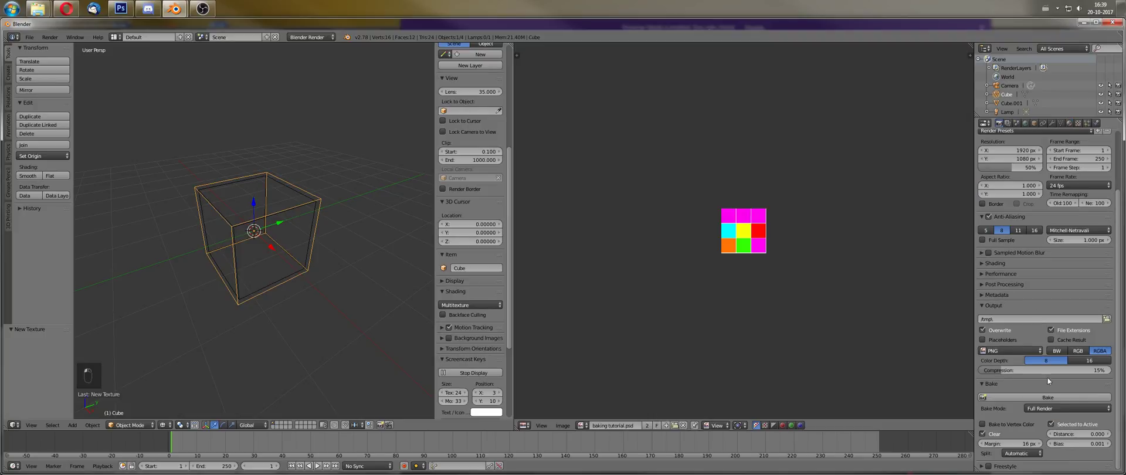
key(Tab)
key(Tab)
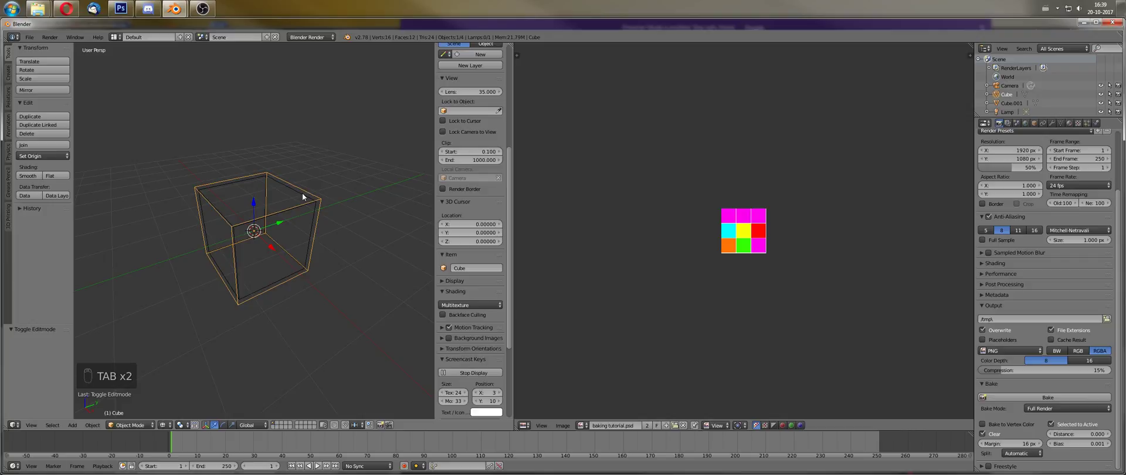
shift+right_click(301, 192)
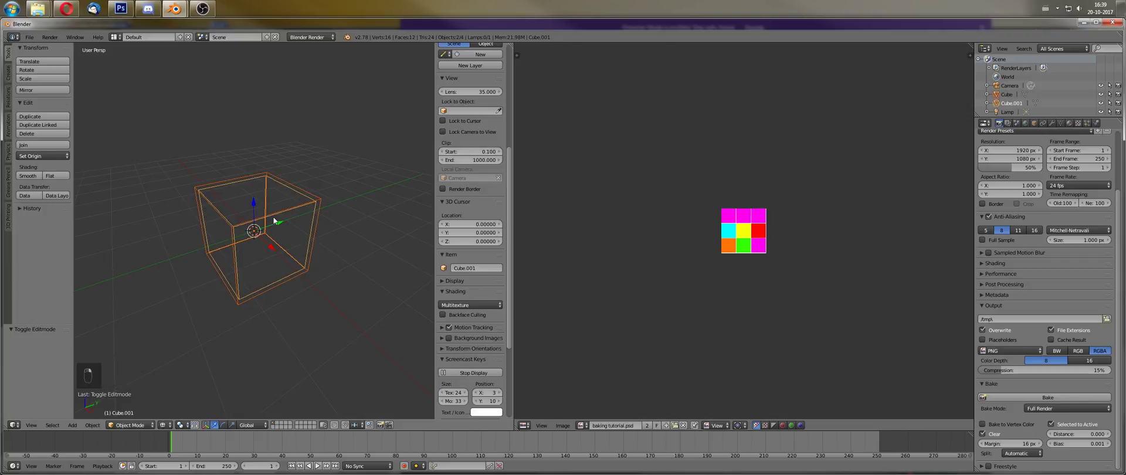
key(Tab)
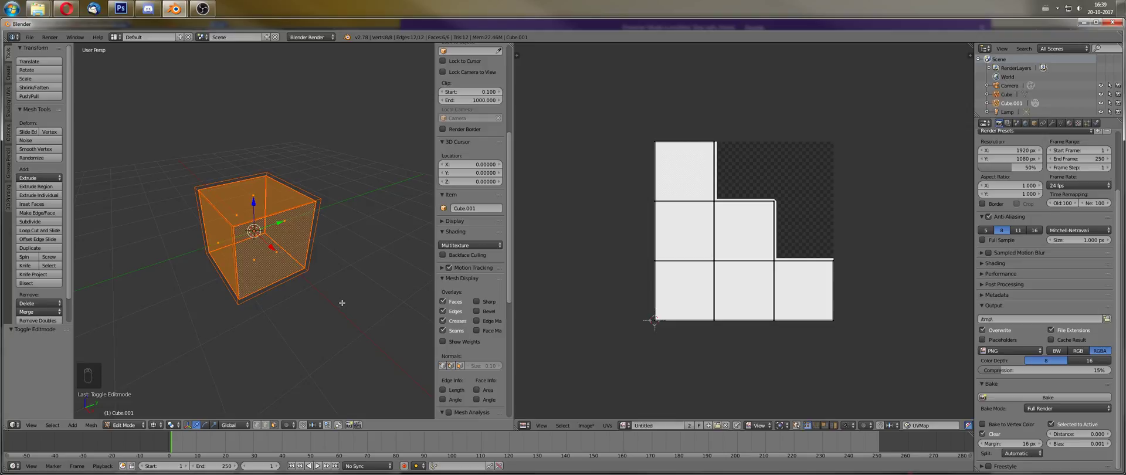
click(992, 397)
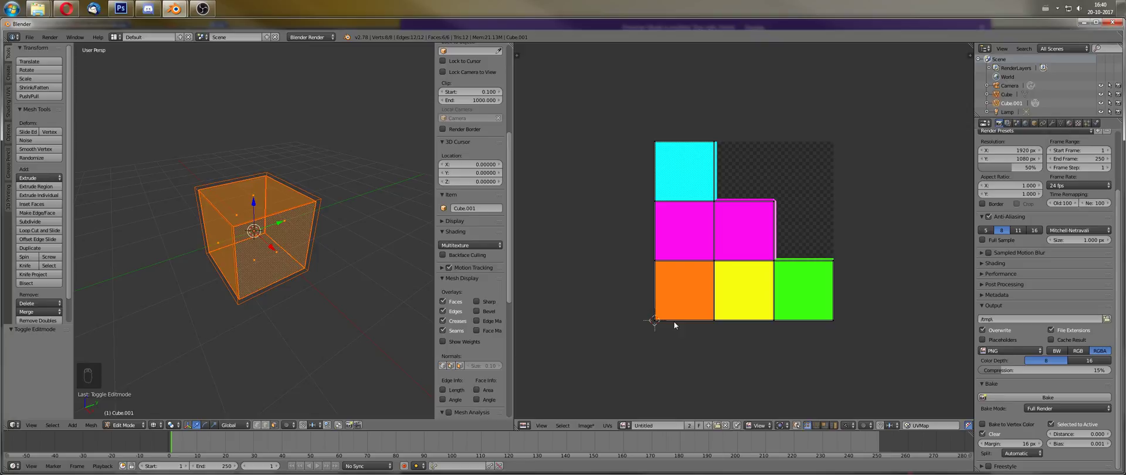
Switch the viewport shading to Texture to view the baked cube.
click(171, 425)
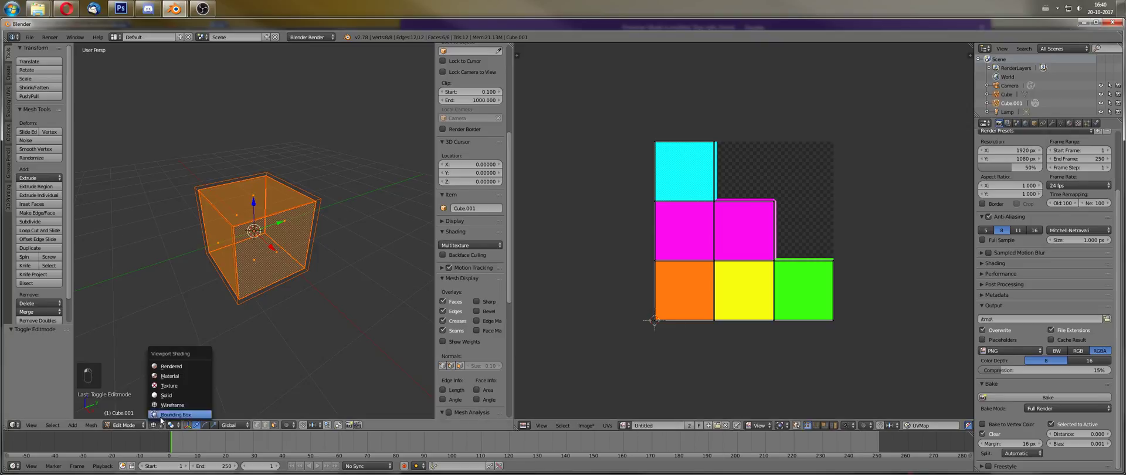
click(174, 386)
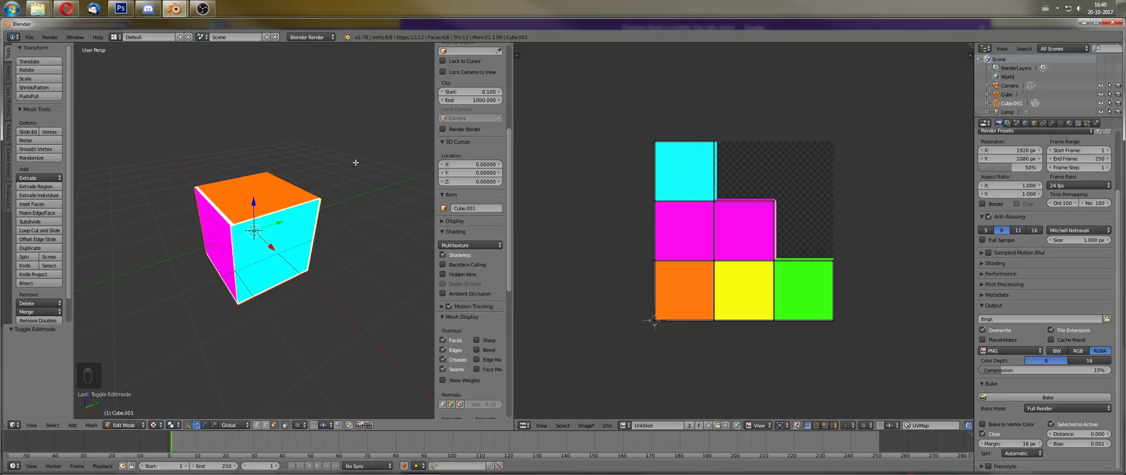
middle_drag(294, 215, 267, 212)
Select all of Cube.001 and move it 2.442 units along Y beside the large cube.
key(z)
right_click(266, 213)
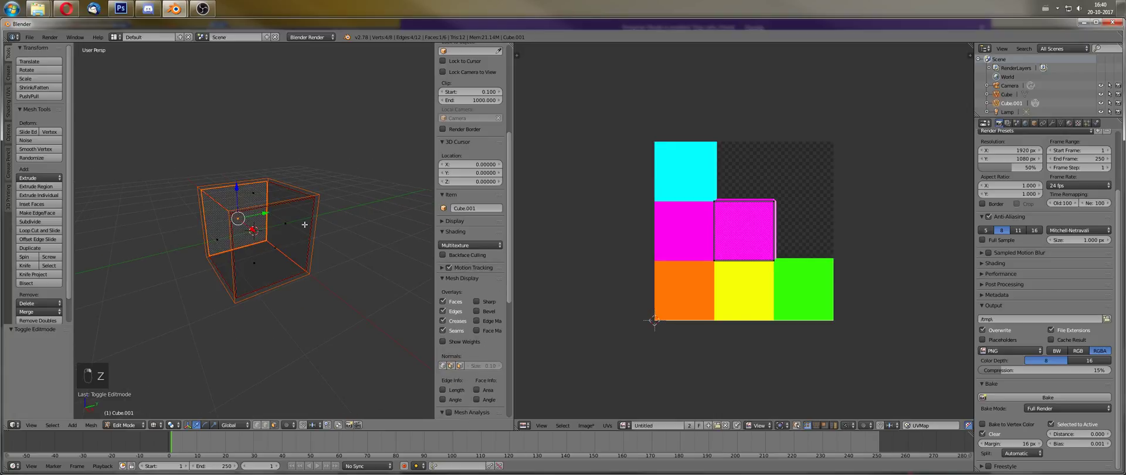
key(a)
key(a)
middle_drag(305, 225, 328, 224)
key(g)
key(y)
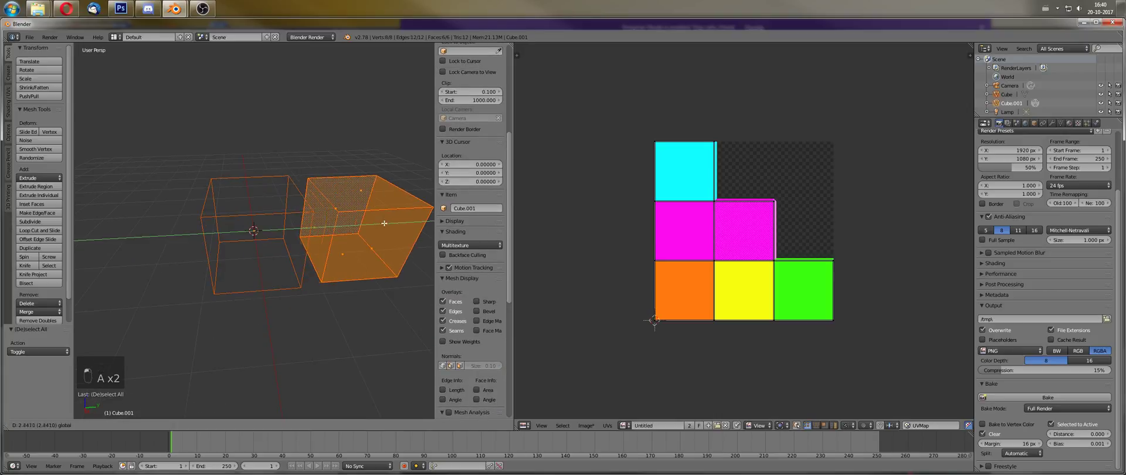
click(384, 223)
Set Texture shading again and orbit to compare both cubes' coloured faces.
key(z)
click(155, 424)
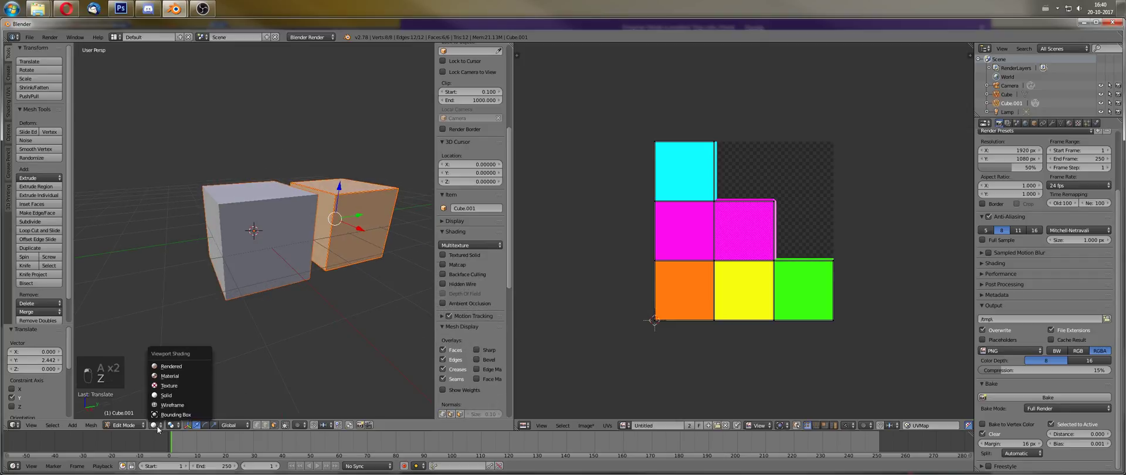
click(169, 385)
middle_drag(344, 212, 354, 222)
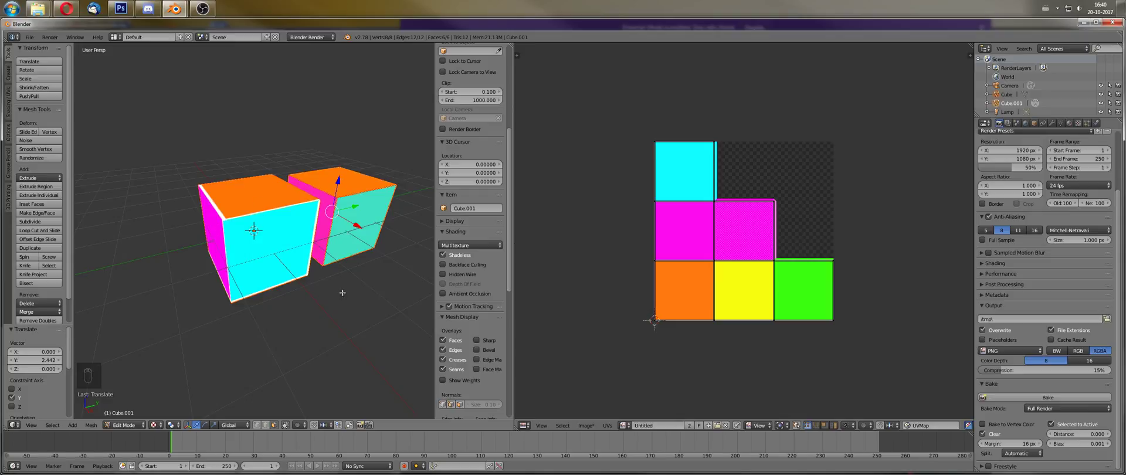
middle_drag(342, 292, 281, 220)
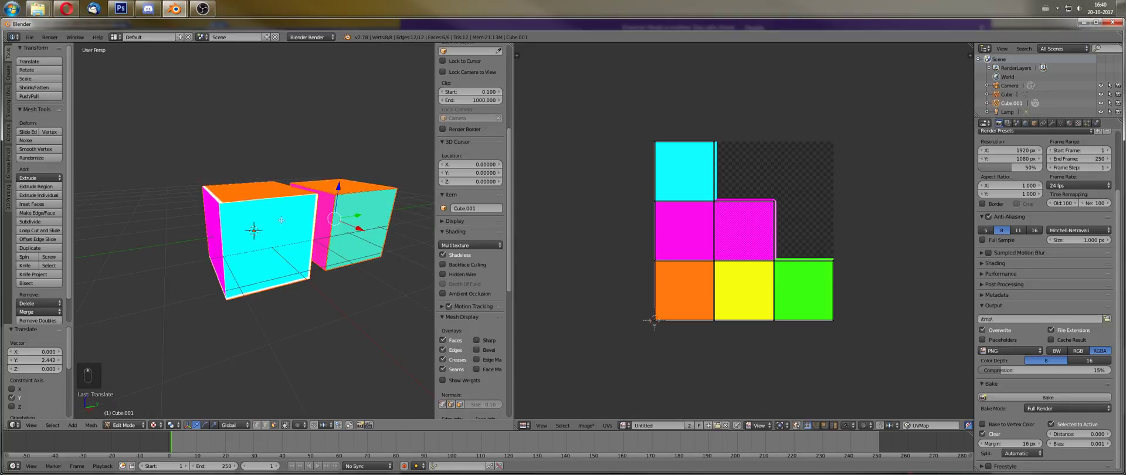